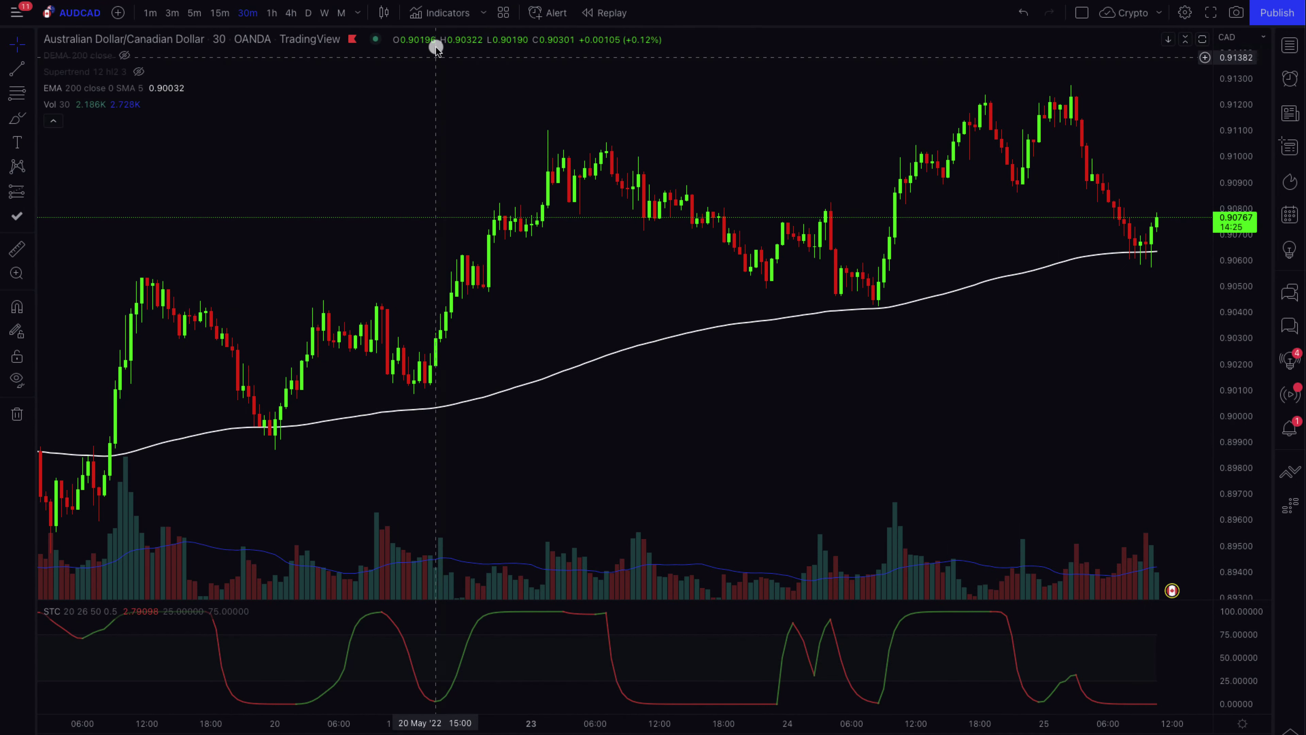
pyautogui.click(438, 14)
pyautogui.write('moving')
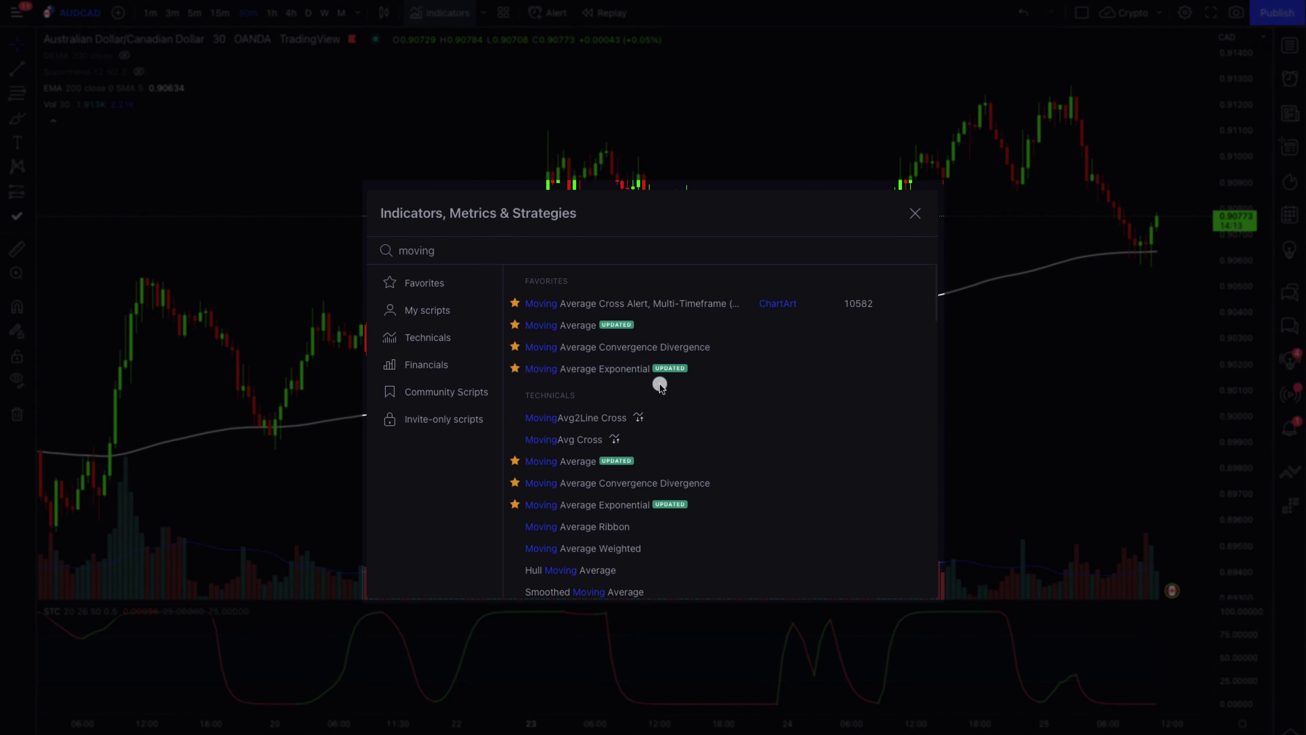
pyautogui.doubleClick(491, 249)
pyautogui.write('volume')
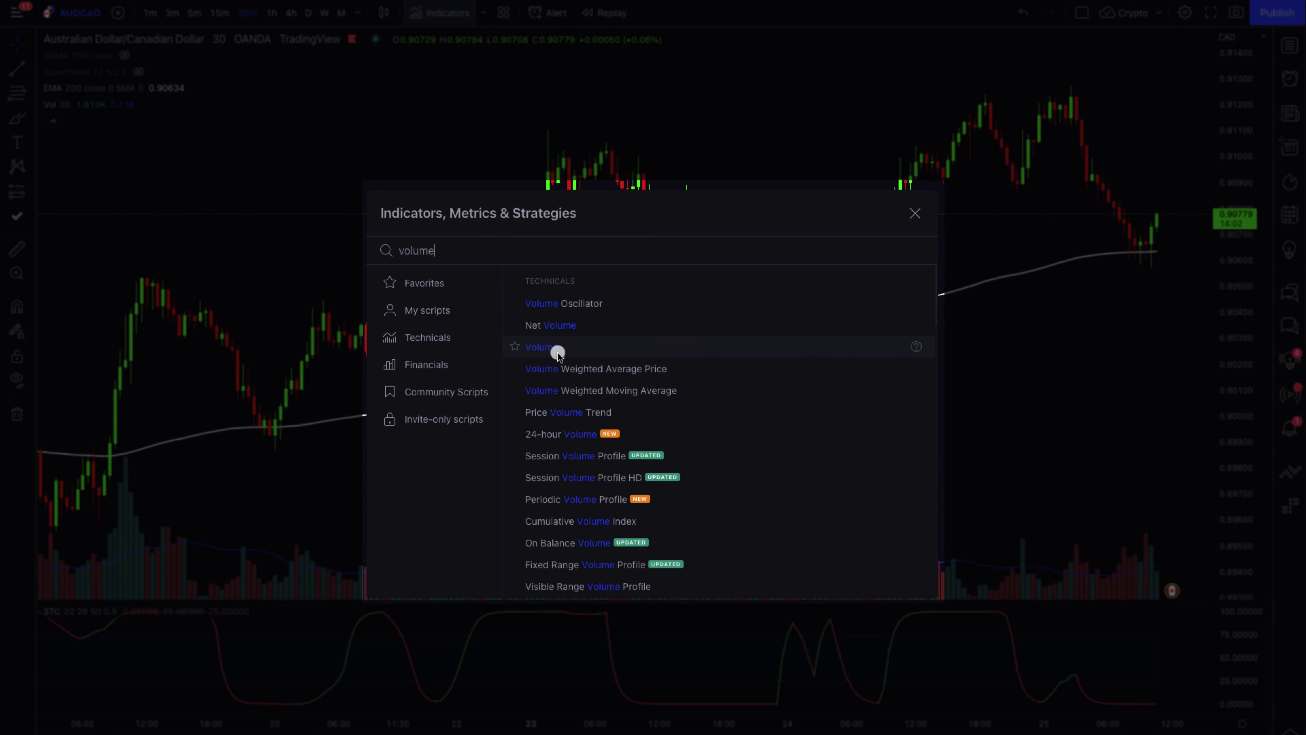
pyautogui.write('stc')
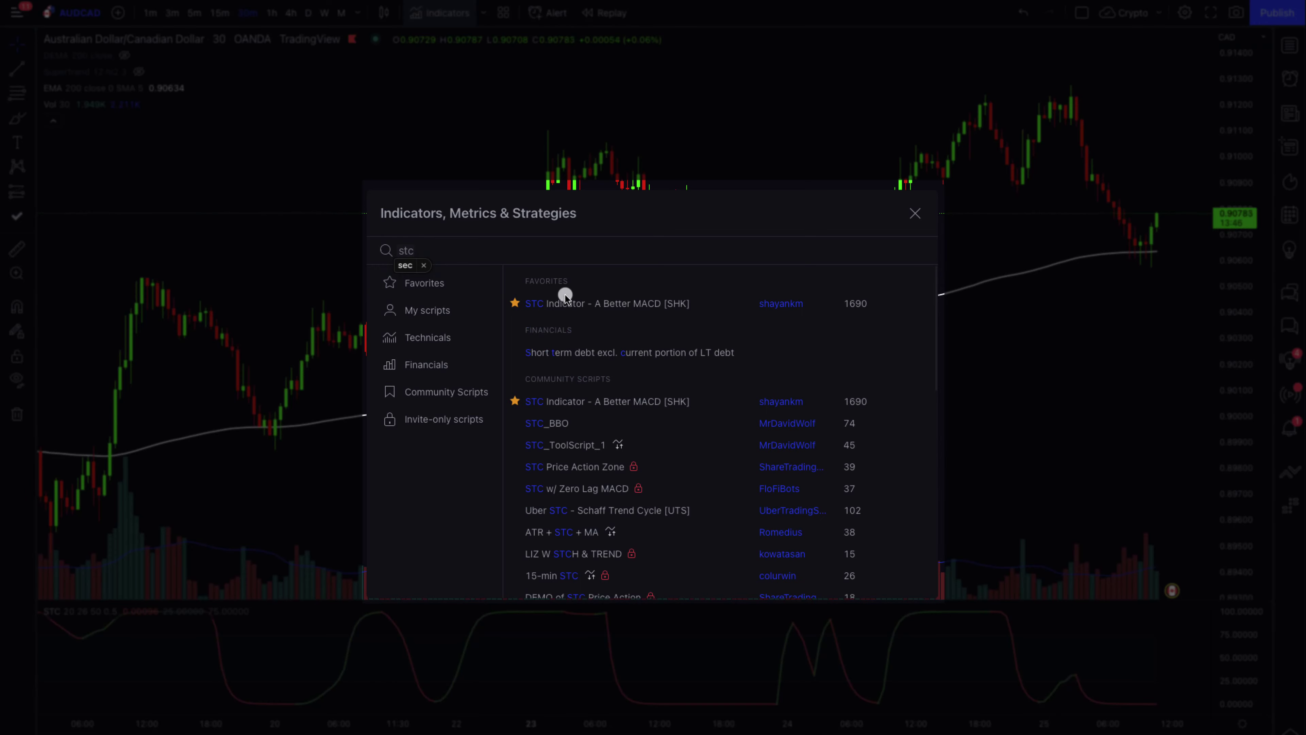
pyautogui.press('Escape')
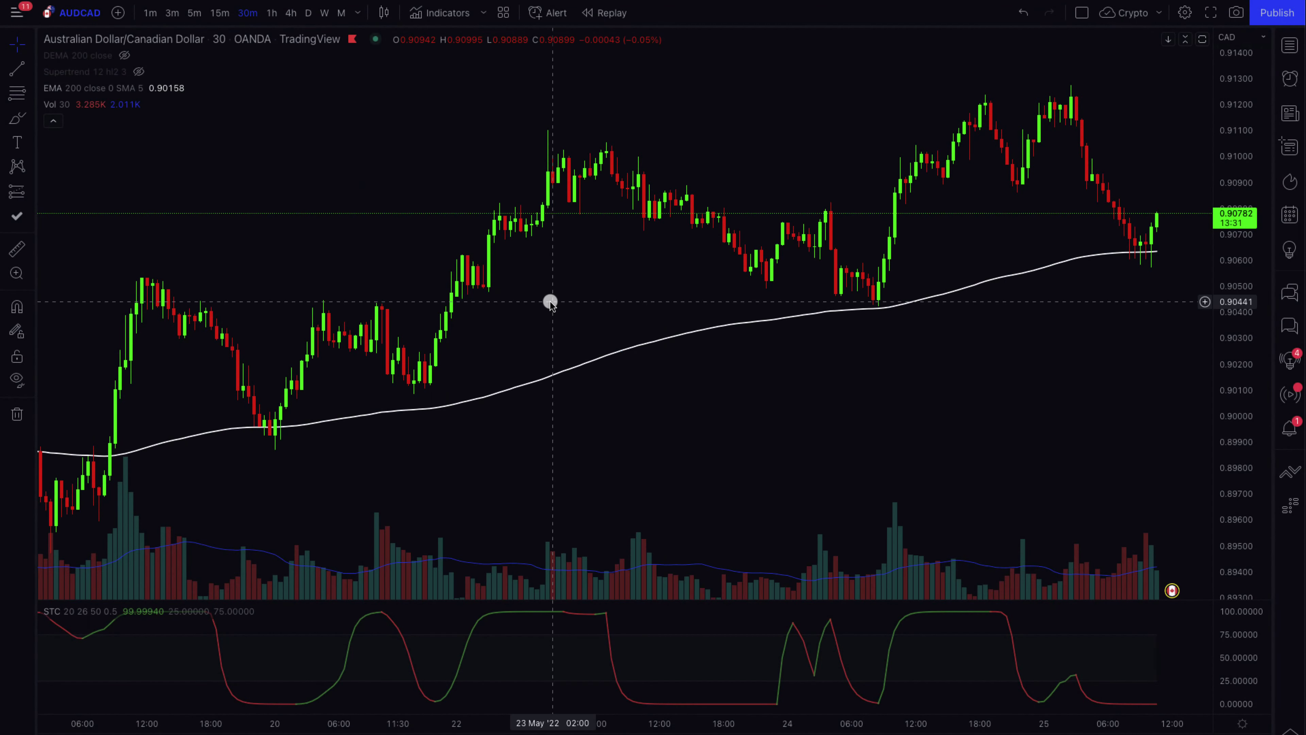
pyautogui.rightClick(573, 366)
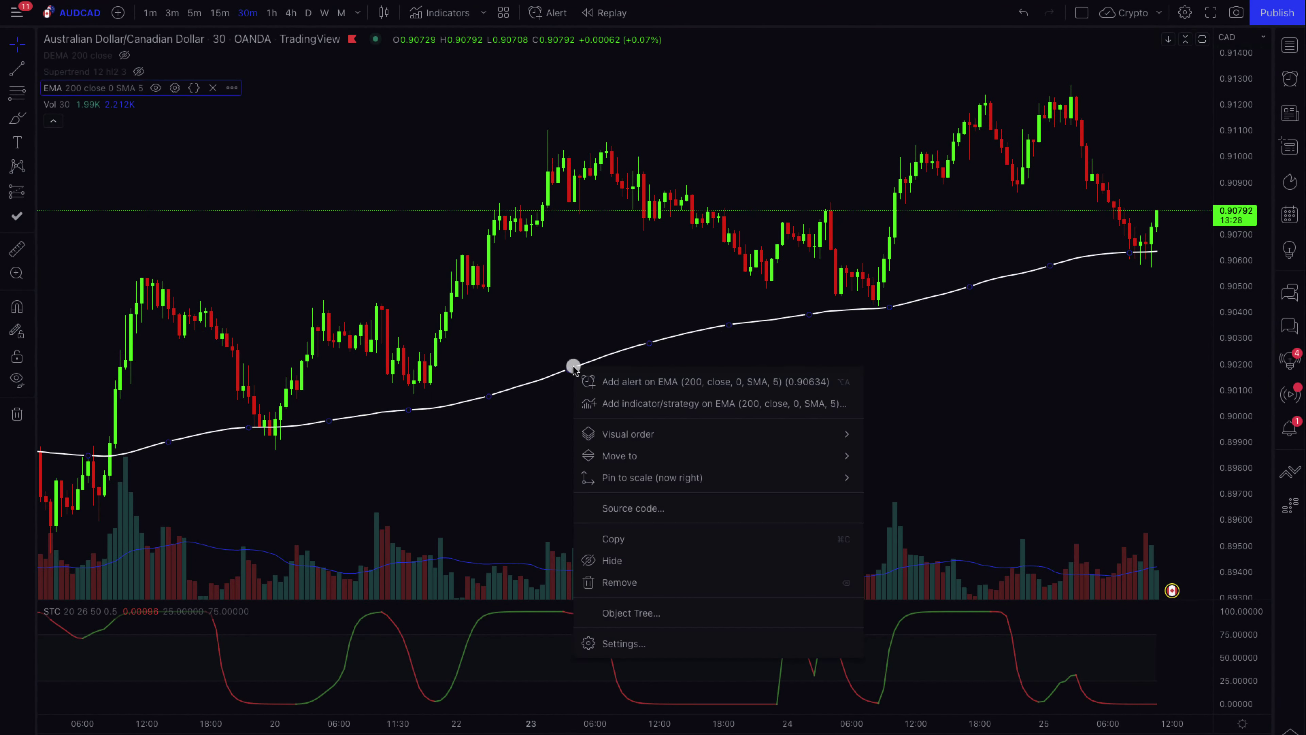
pyautogui.click(629, 641)
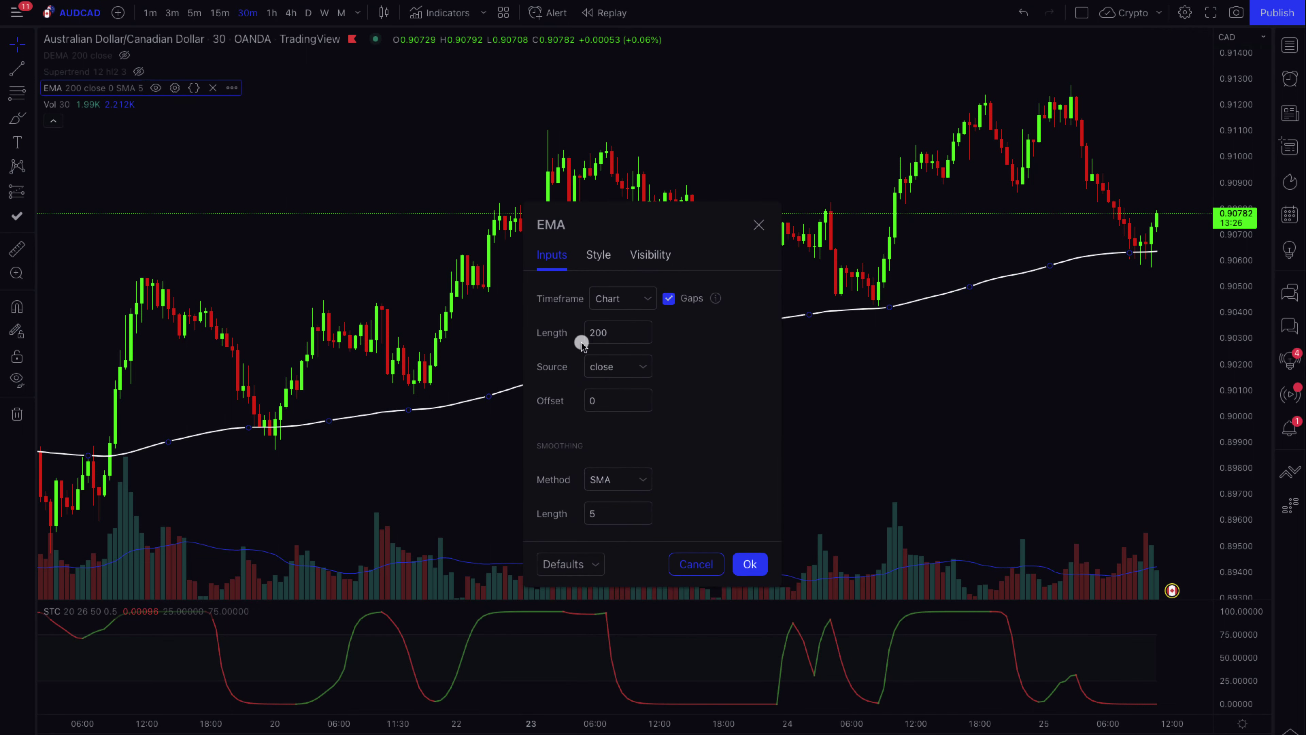
pyautogui.click(604, 329)
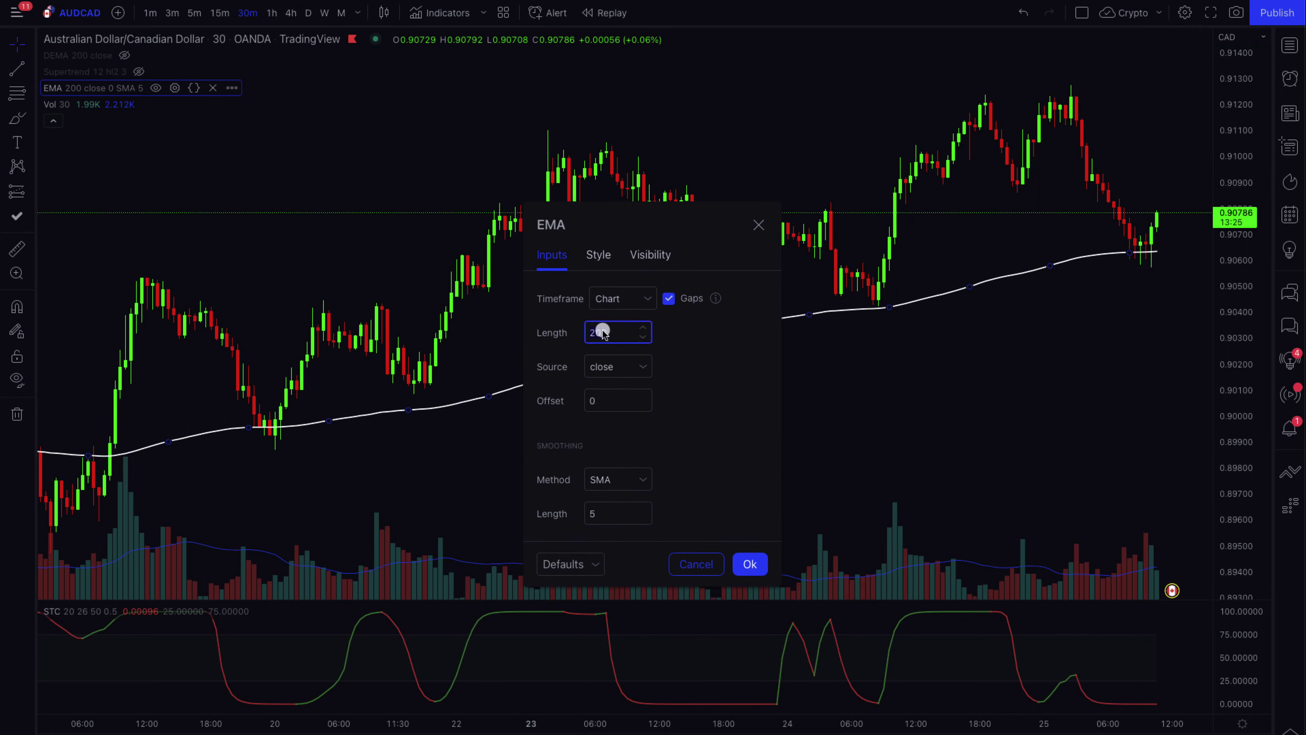
pyautogui.click(602, 255)
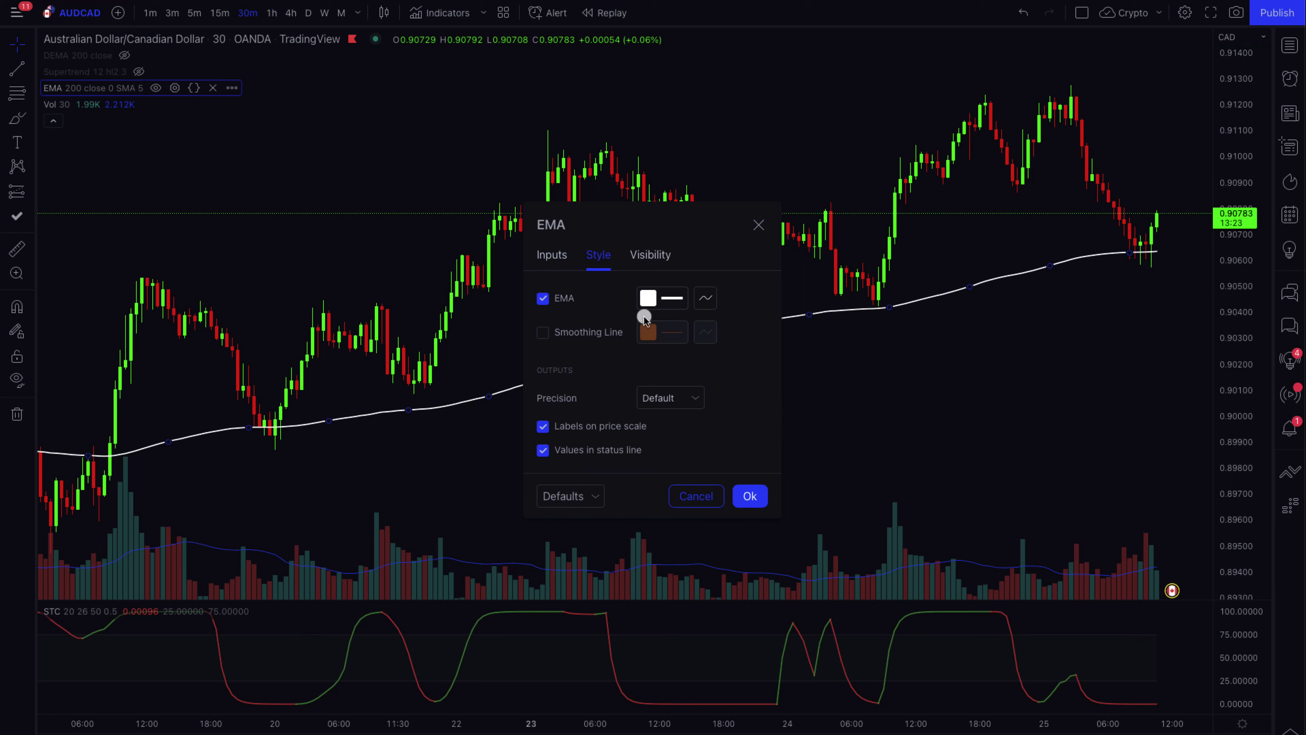
pyautogui.click(666, 298)
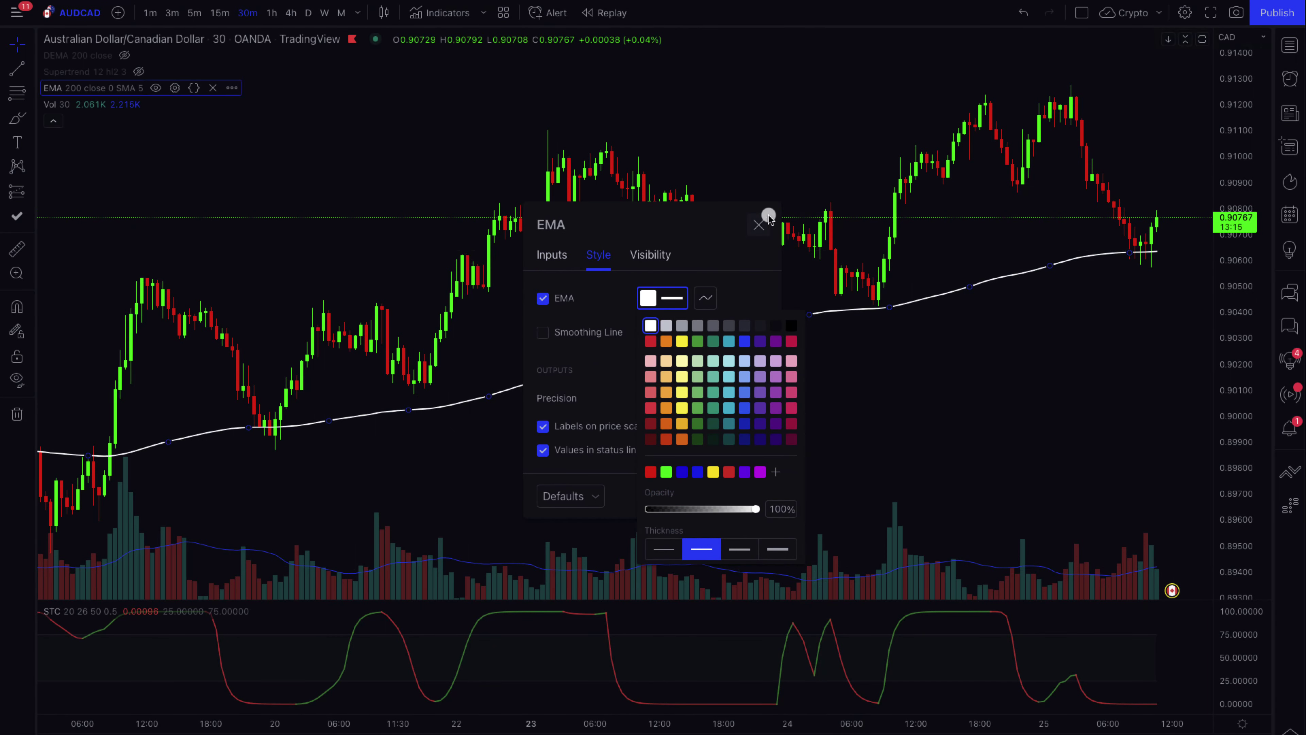
pyautogui.click(761, 223)
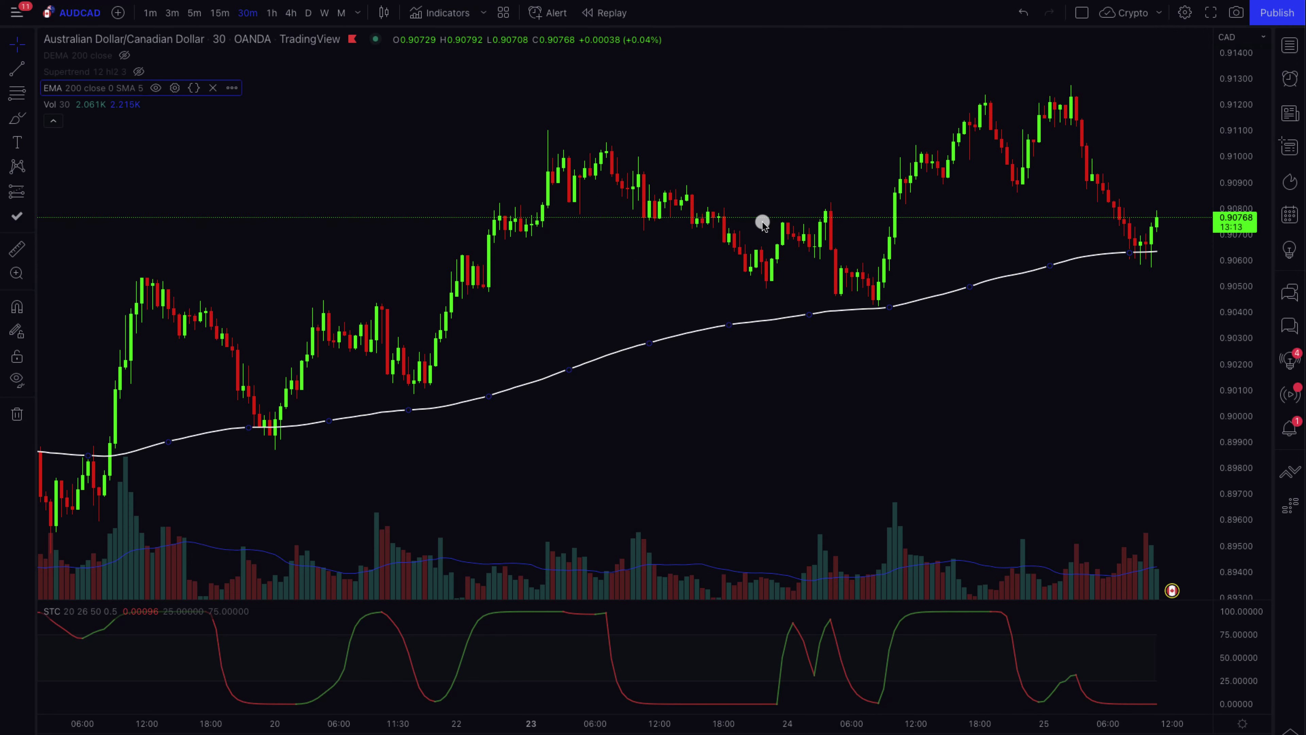
pyautogui.rightClick(577, 590)
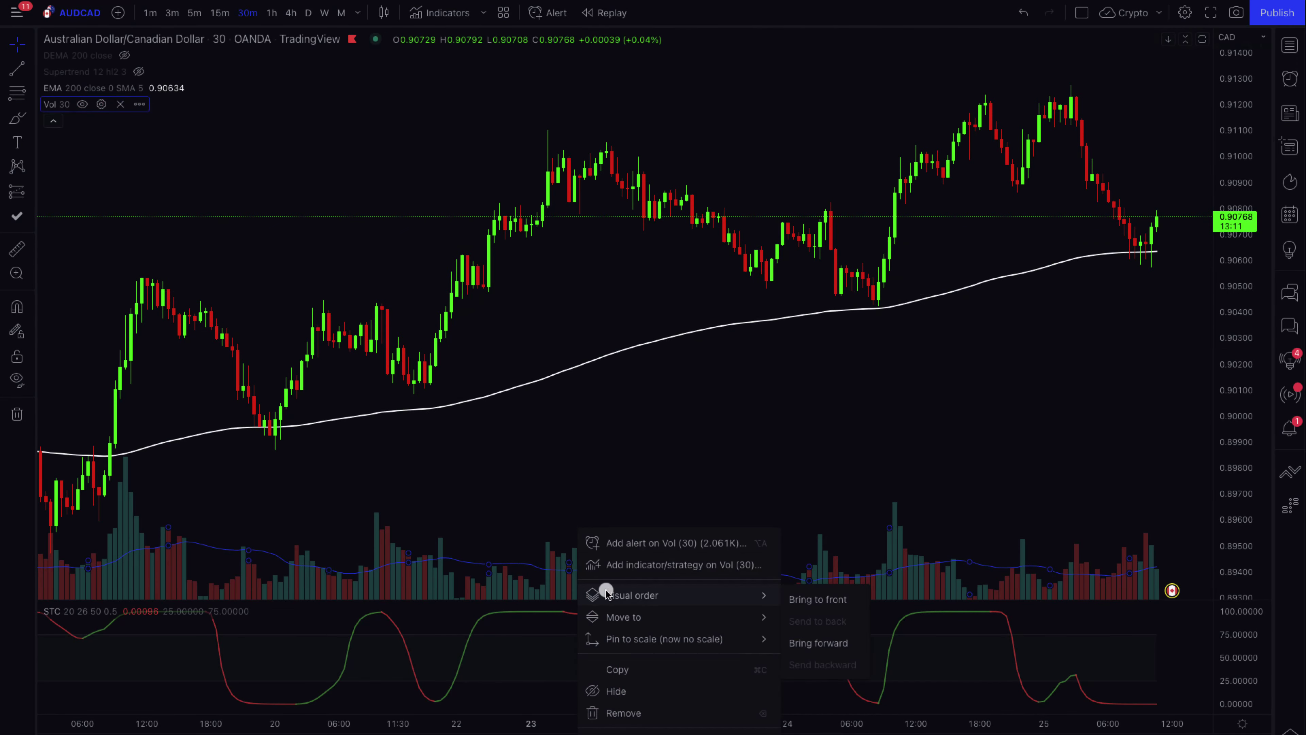
pyautogui.click(609, 709)
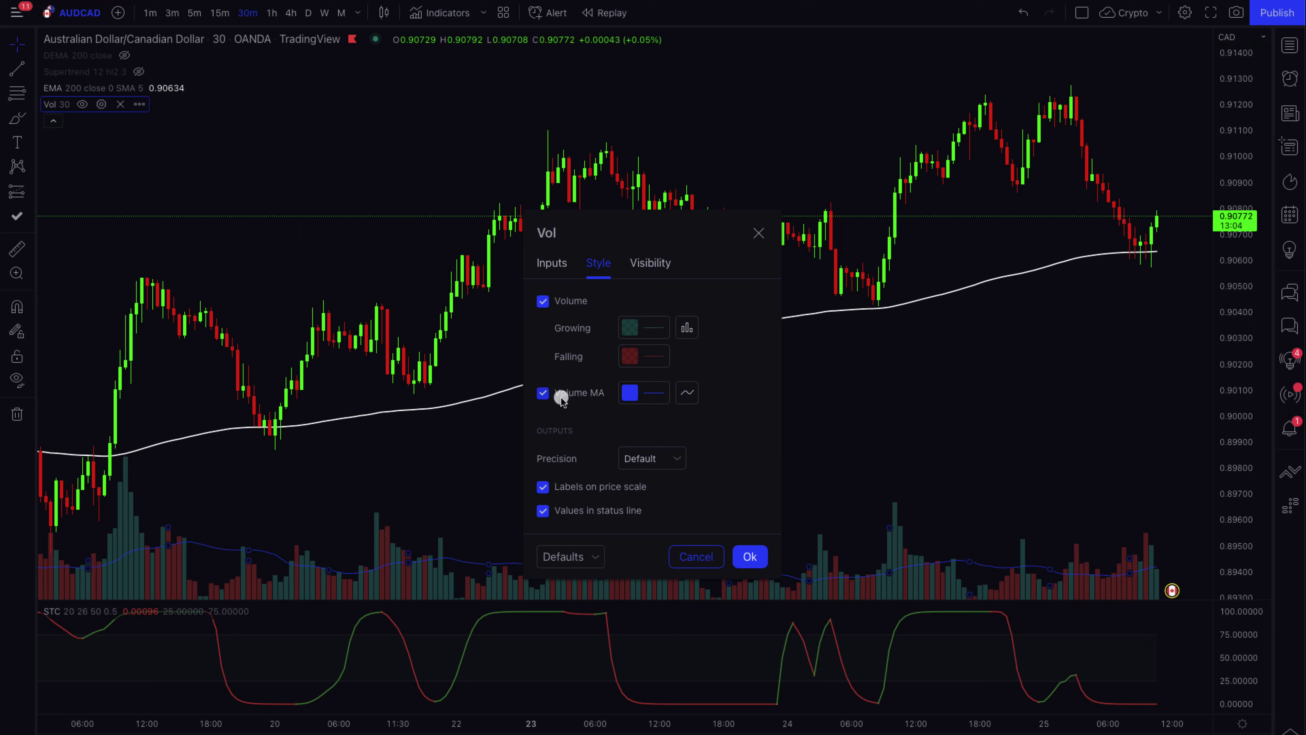
pyautogui.click(544, 393)
pyautogui.click(542, 392)
pyautogui.click(554, 265)
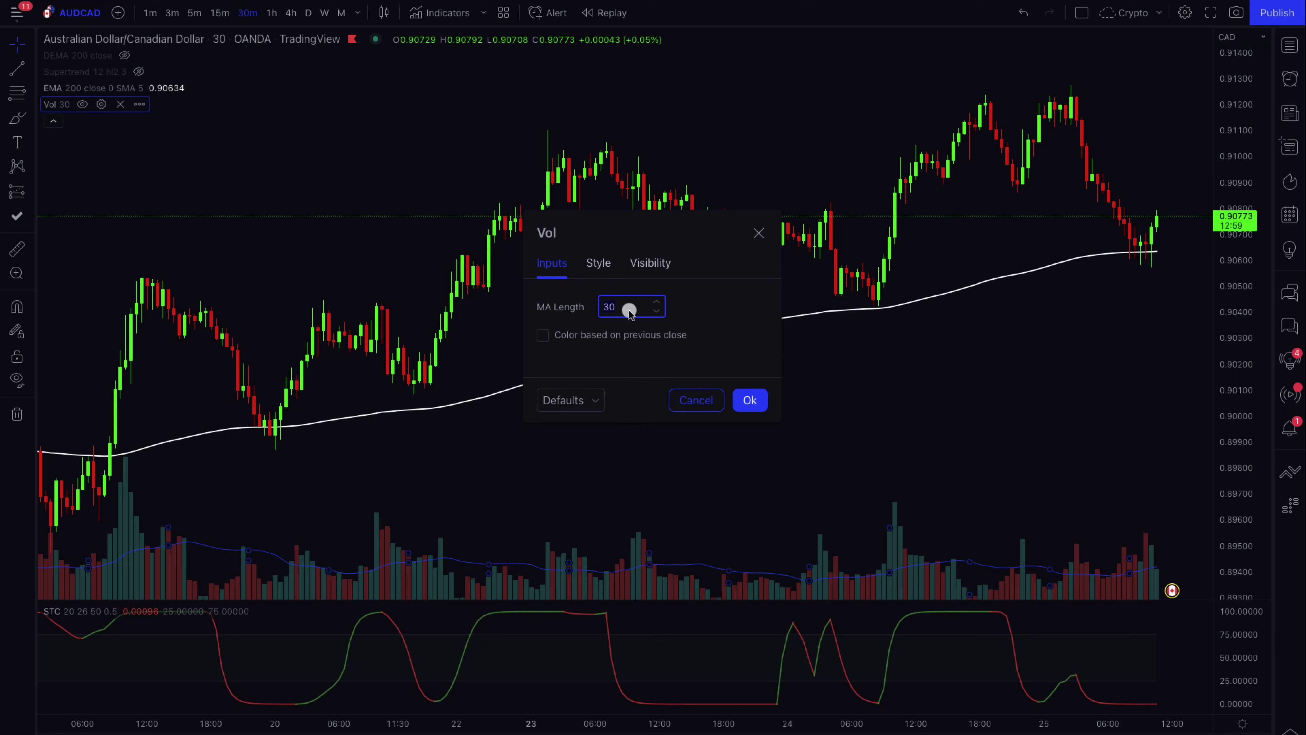
pyautogui.click(735, 403)
# Review the STC settings (Length 20, FastLength 26, SlowLength 50, AAA 0.5) and close them unchanged
pyautogui.click(148, 612)
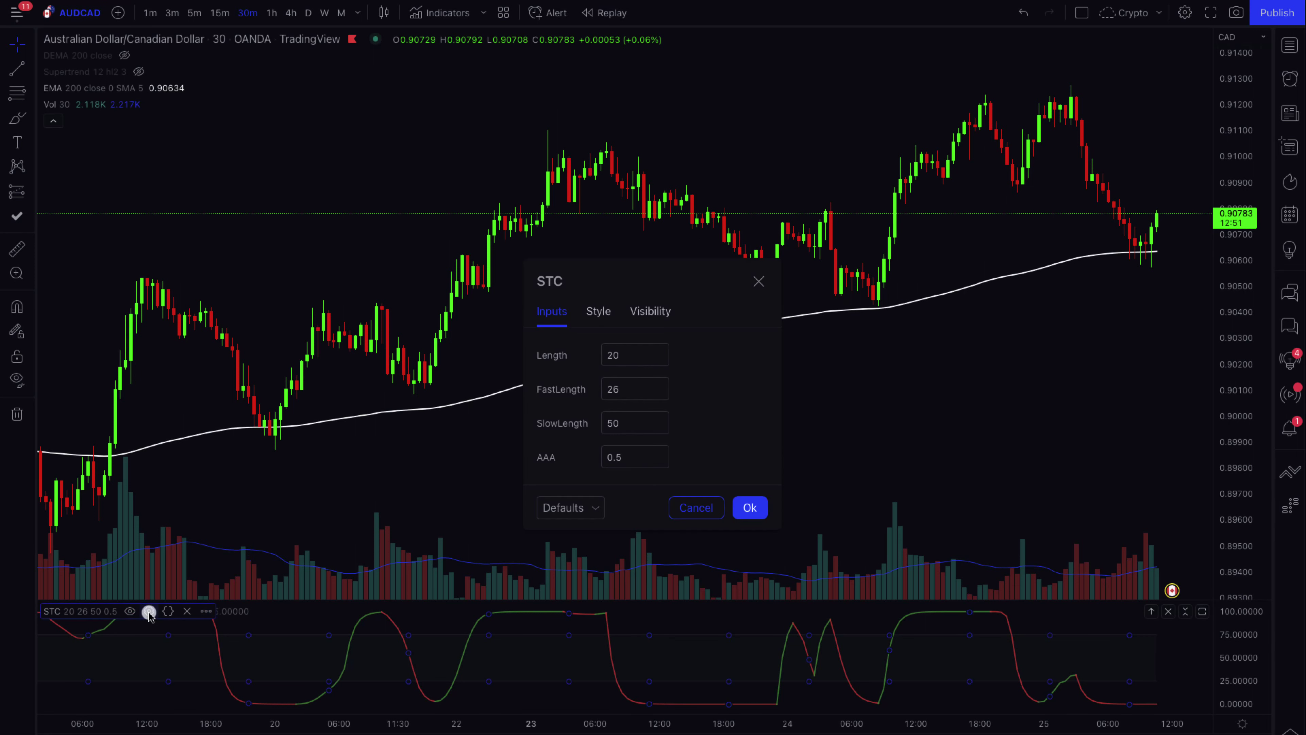
pyautogui.click(613, 356)
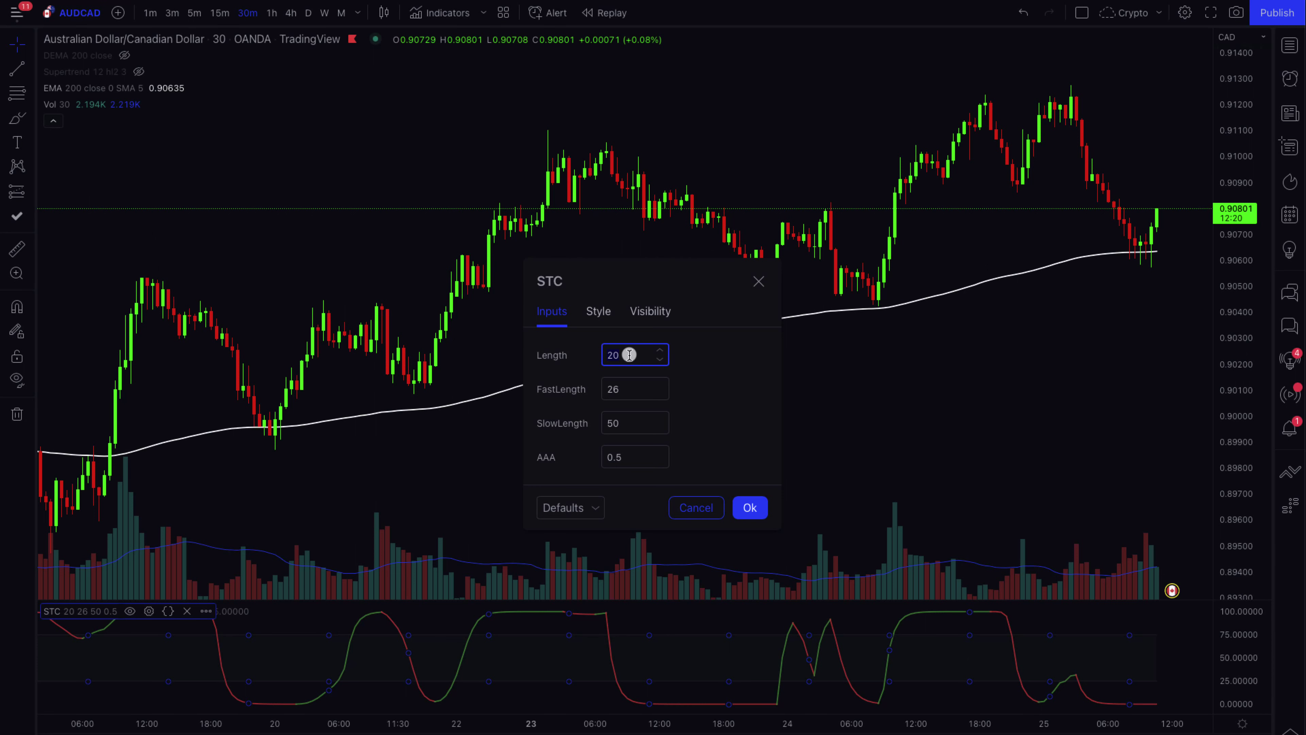
pyautogui.press('Return')
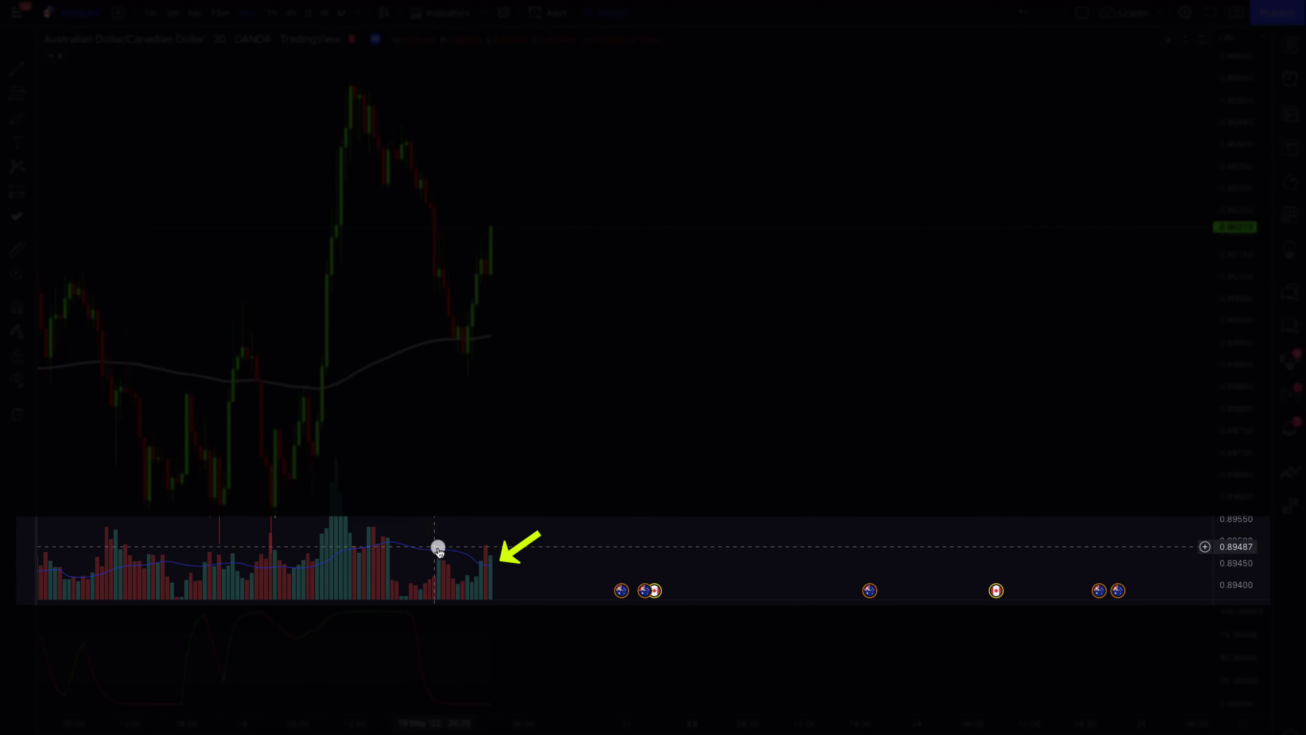
# Place a long position at the latest candle with stop 0.89898 and target near 0.908 (1.84 R/R)
pyautogui.click(493, 226)
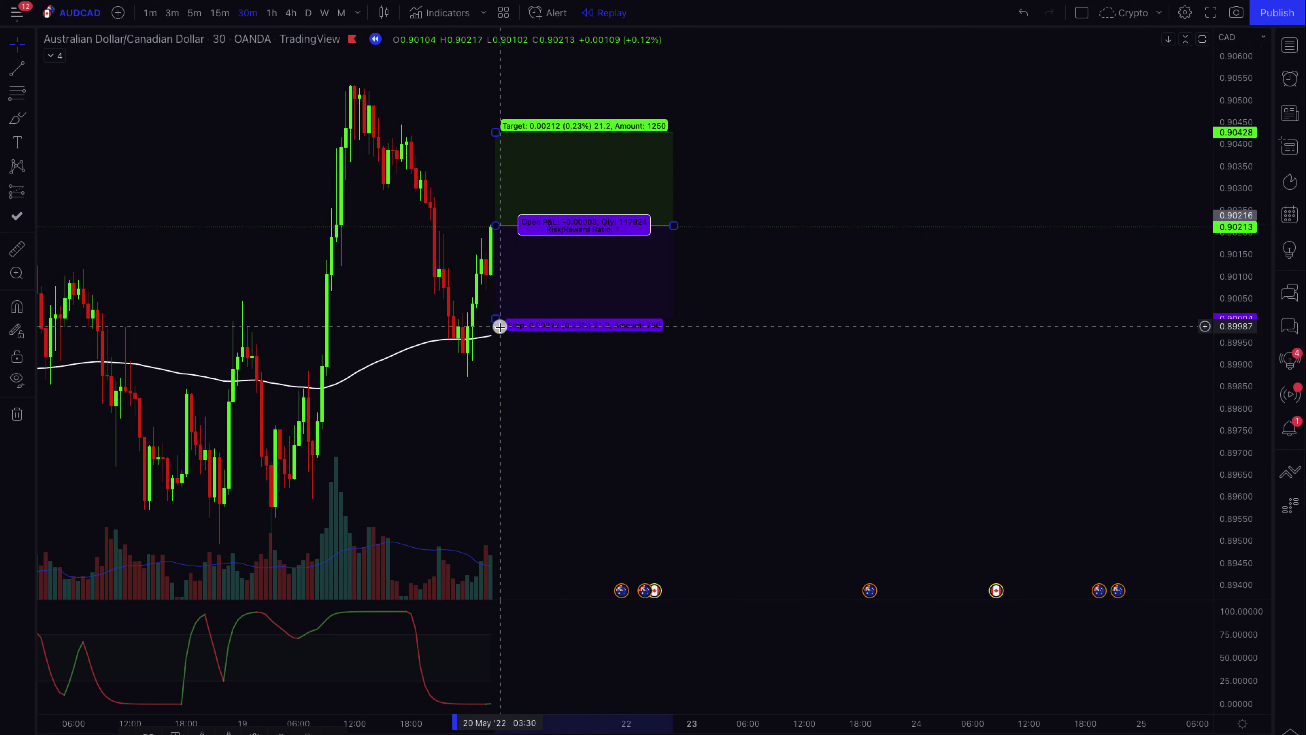
pyautogui.moveTo(498, 317); pyautogui.dragTo(509, 365)
pyautogui.moveTo(1244, 366); pyautogui.dragTo(1247, 391)
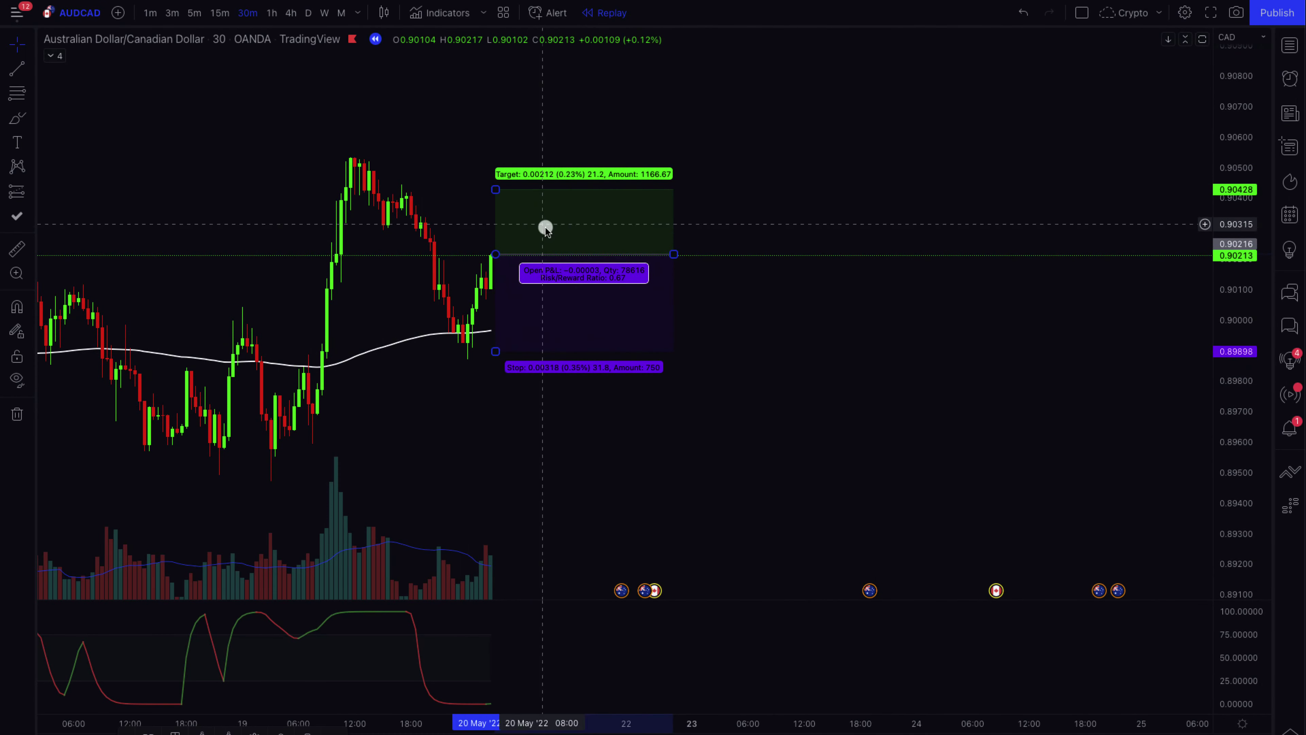
pyautogui.moveTo(488, 187); pyautogui.dragTo(498, 71)
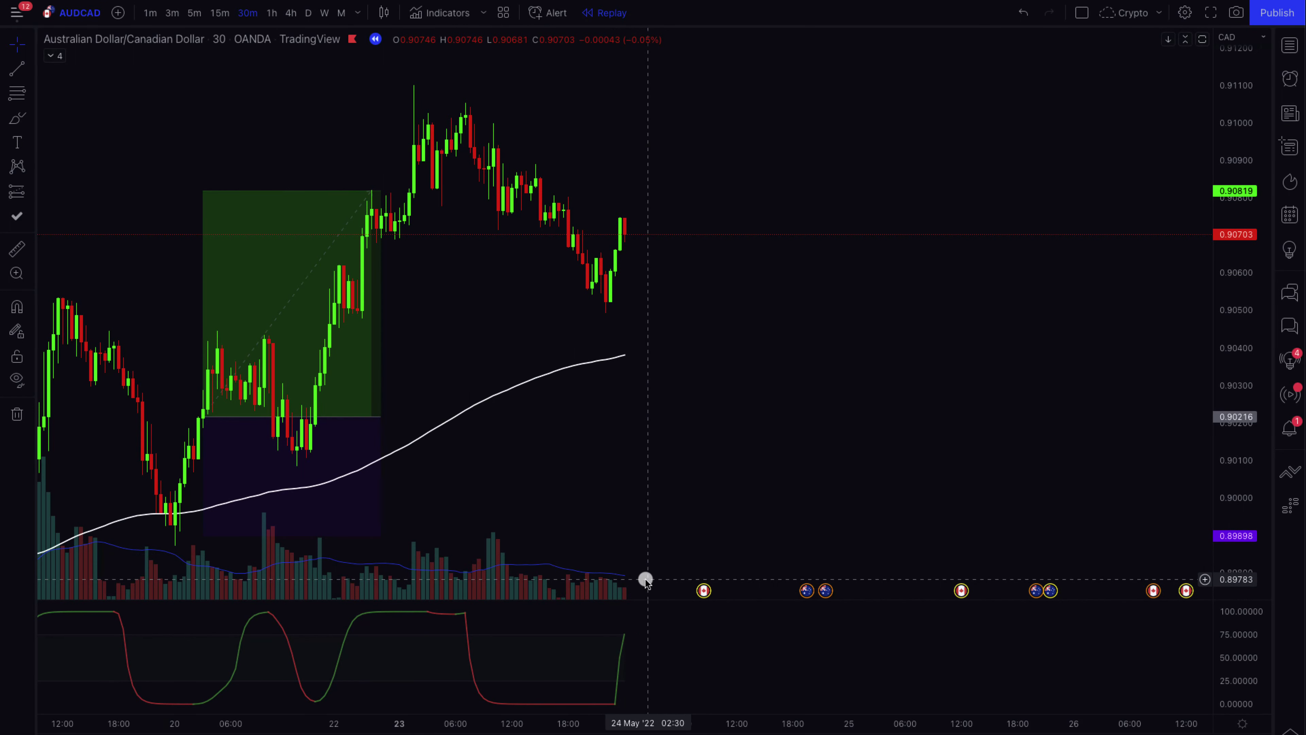
# Step the replay forward two bars to the 24 May 2022 09:30 candle
pyautogui.hscroll(-2, 645, 579)
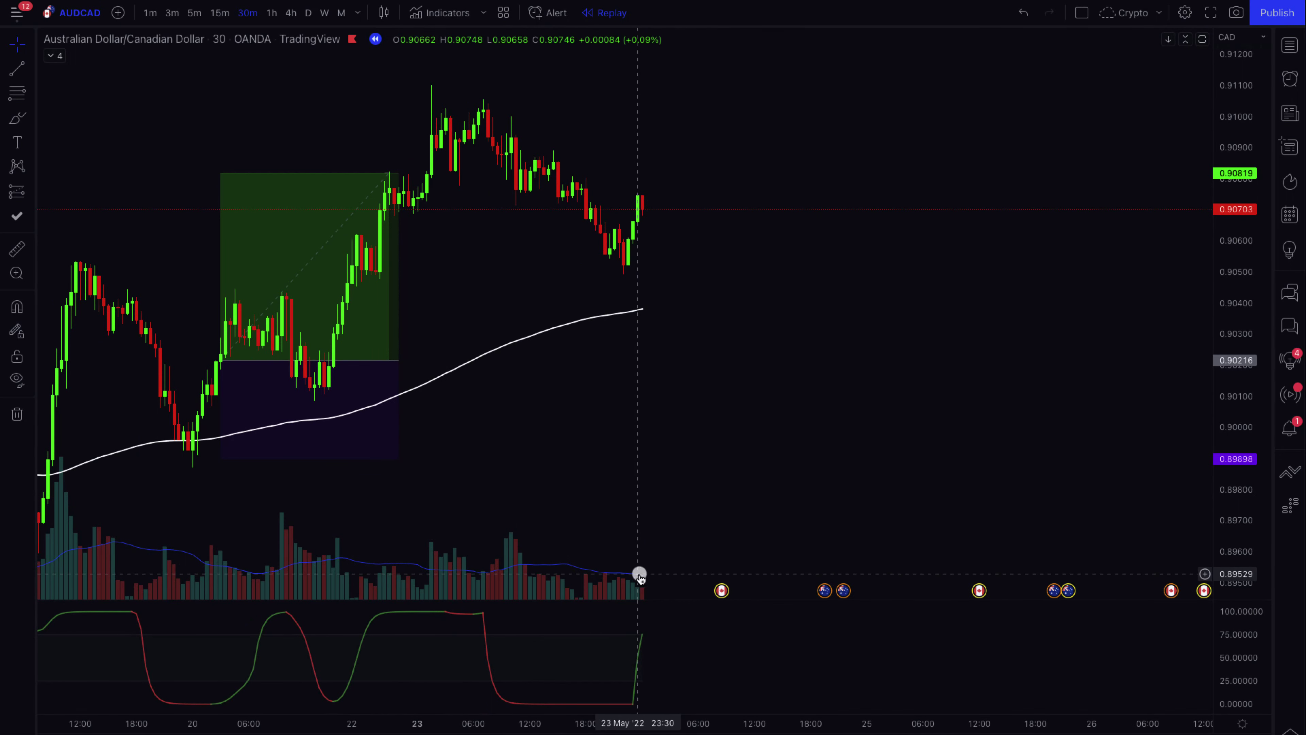
pyautogui.hscroll(2, 597, 576)
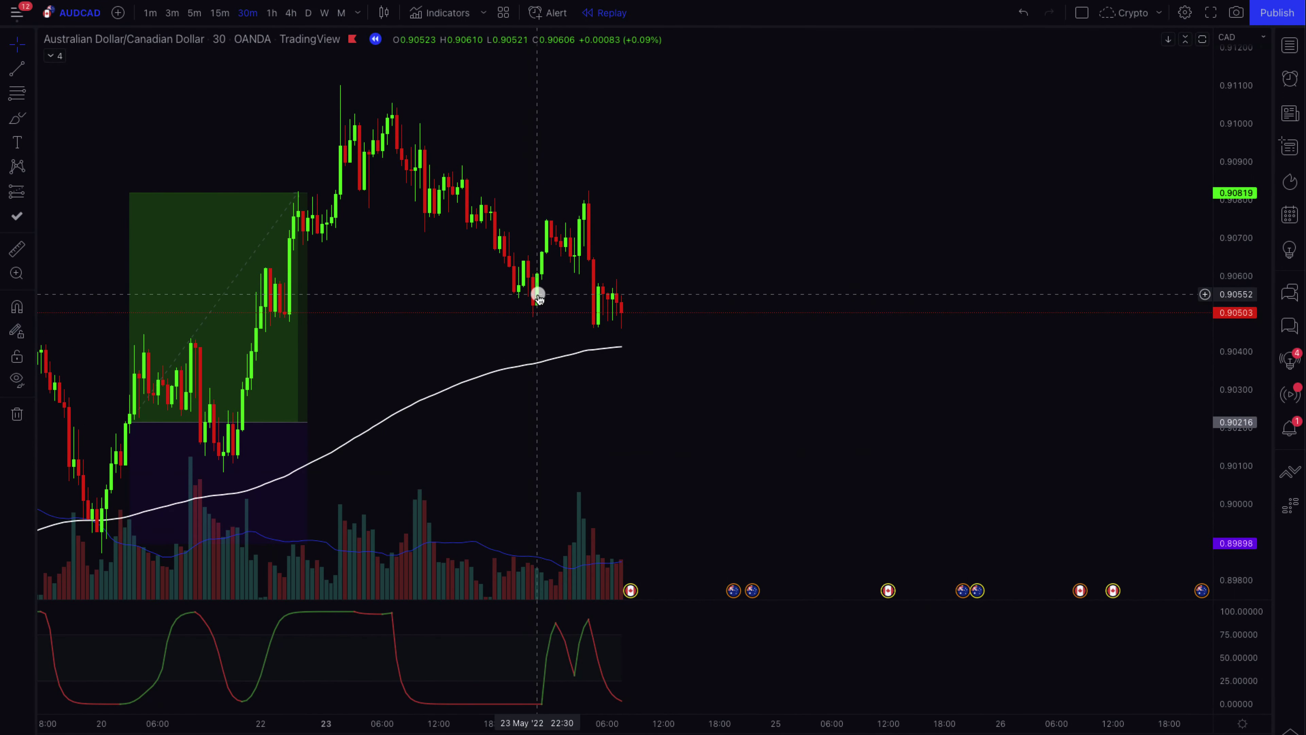
pyautogui.click(463, 734)
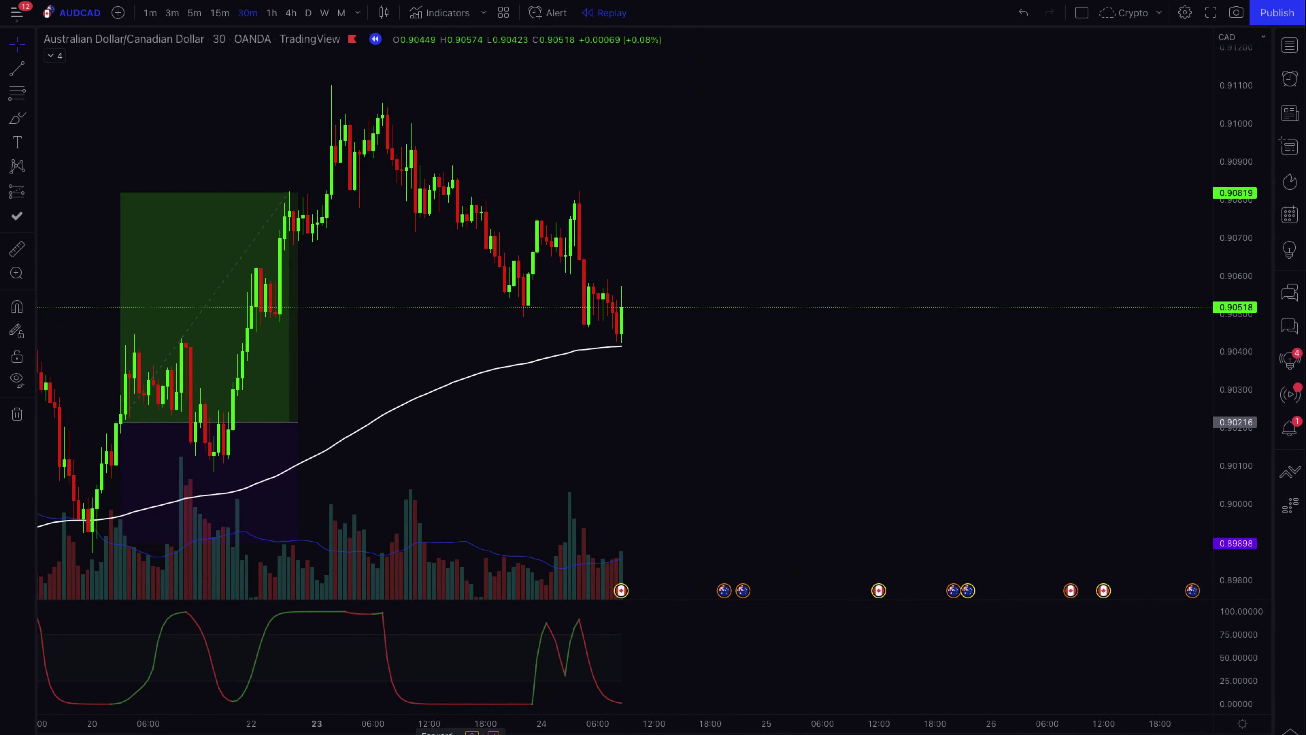
pyautogui.click(471, 733)
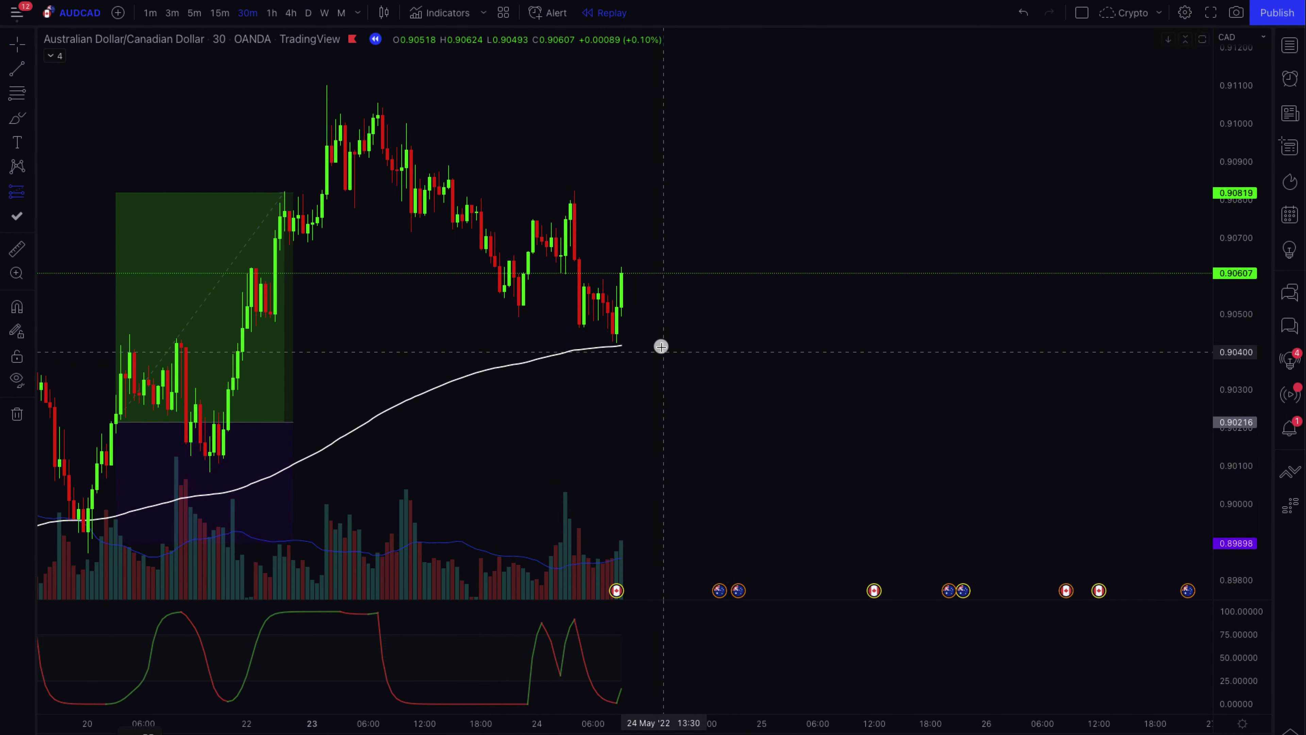
# Place a long at the last candle, entry 0.90609, stop 0.90400, target at 1.94 risk/reward
pyautogui.click(625, 272)
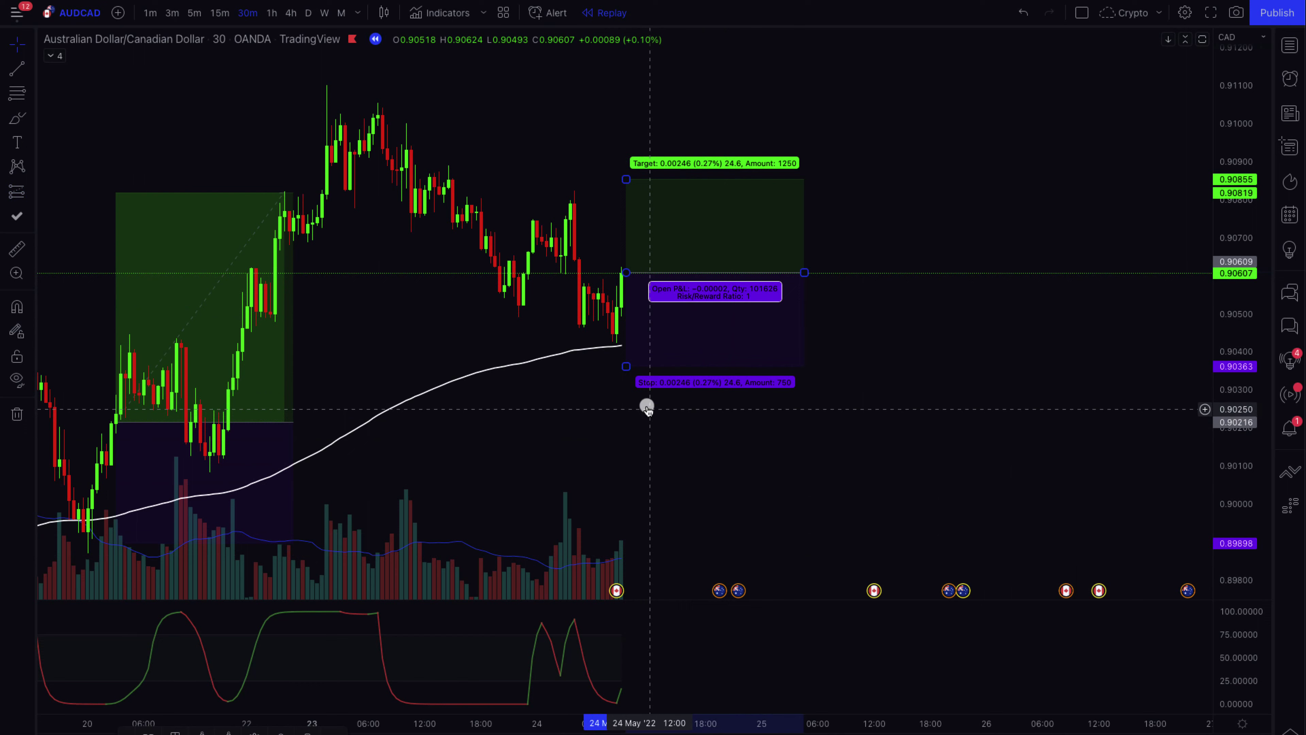
pyautogui.moveTo(628, 367); pyautogui.dragTo(630, 352)
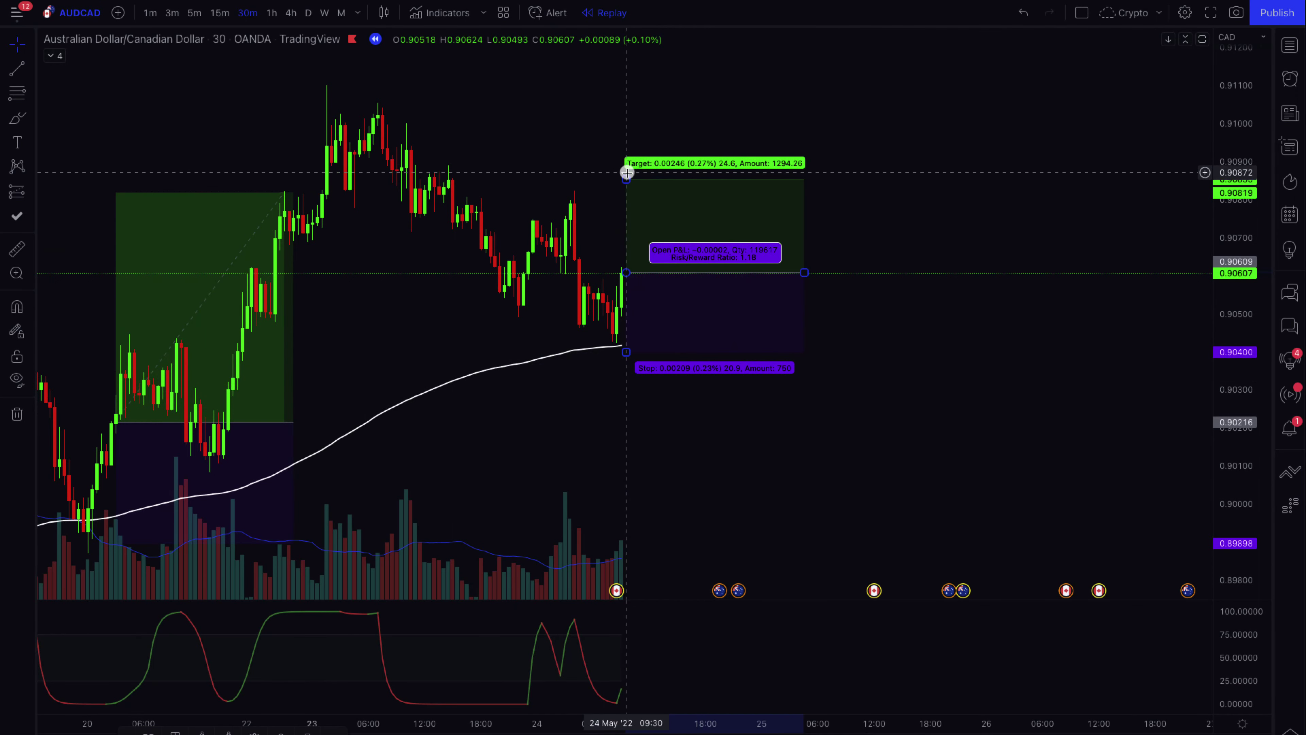
pyautogui.moveTo(626, 176); pyautogui.dragTo(628, 118)
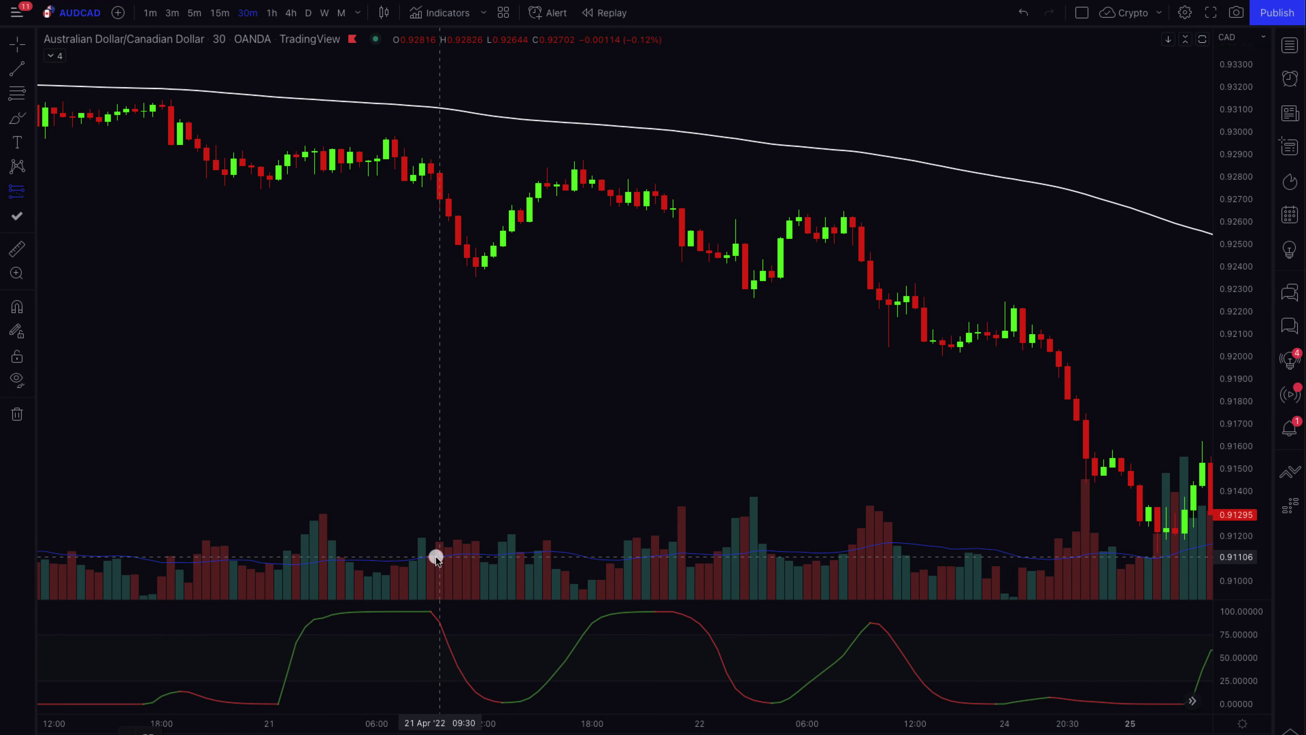
# Place a short on the 21 Apr 09:30 candle with stop 0.92998, target 0.92094, box spanning the target hit
pyautogui.click(439, 199)
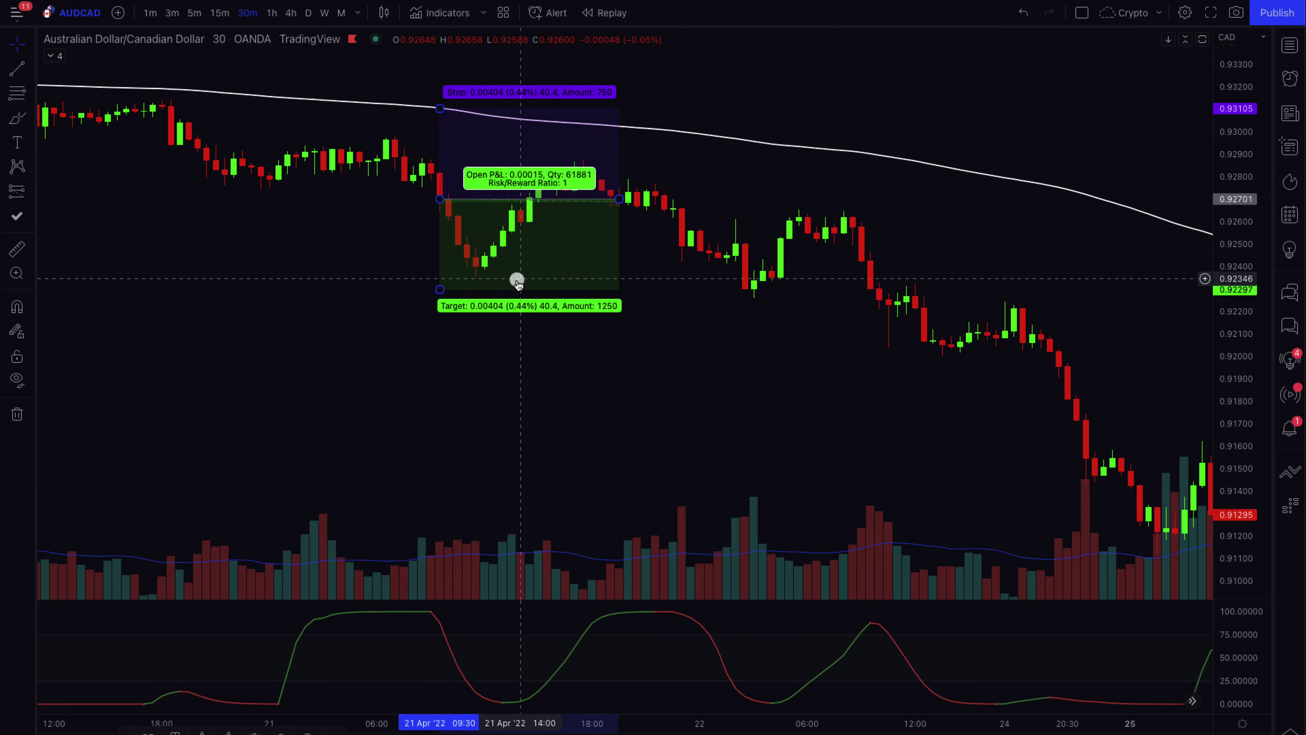
pyautogui.moveTo(440, 108); pyautogui.dragTo(439, 132)
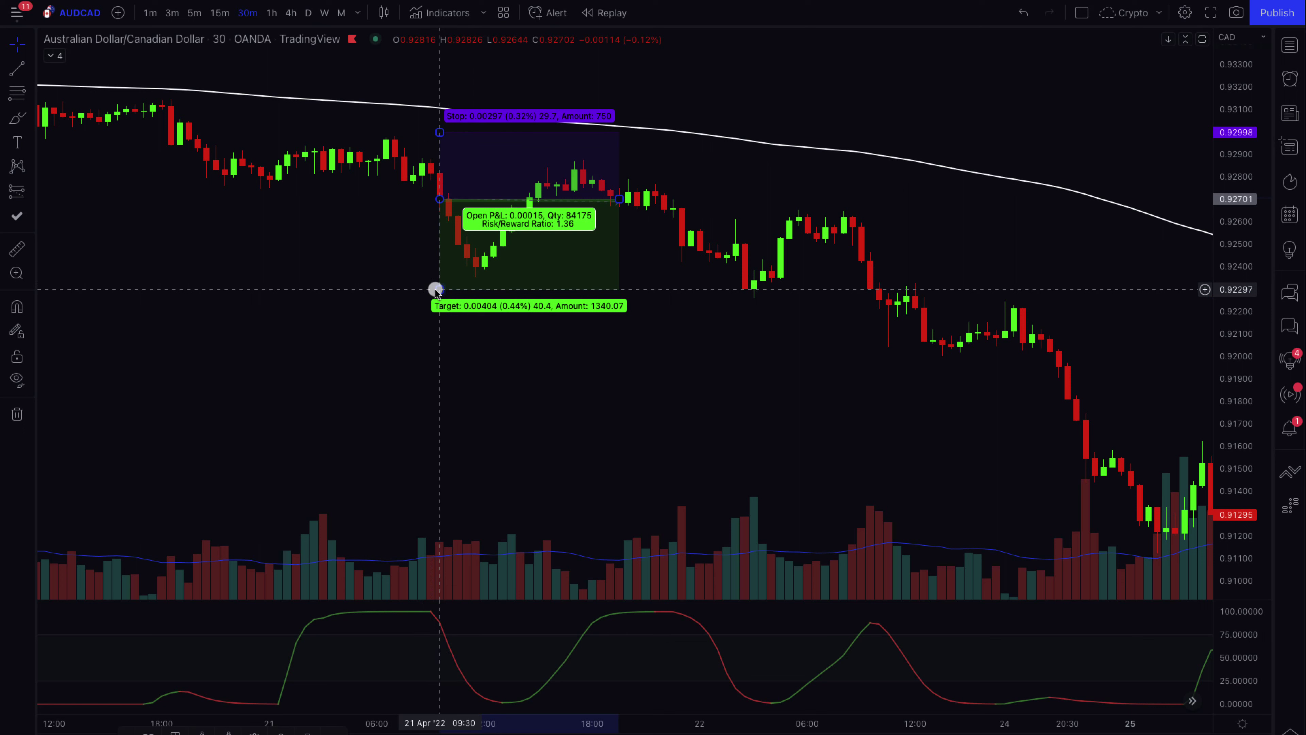
pyautogui.moveTo(434, 289); pyautogui.dragTo(440, 335)
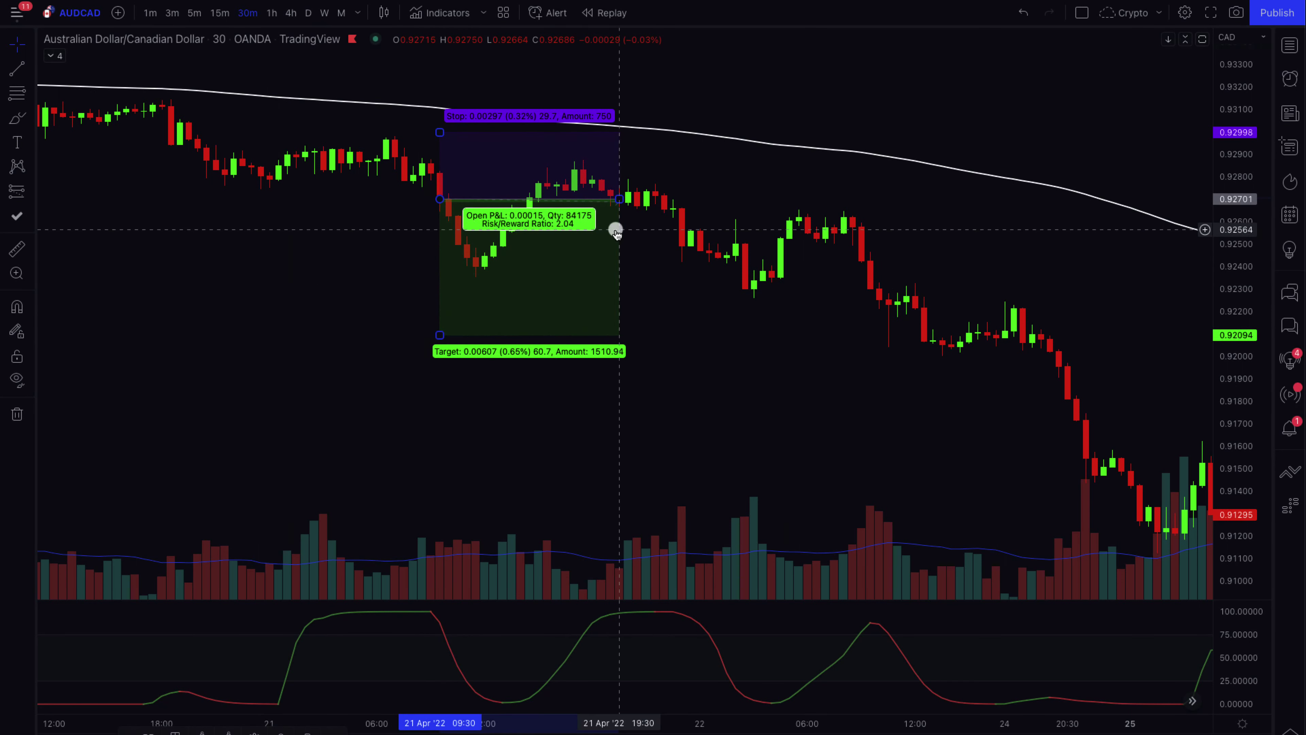
pyautogui.moveTo(616, 196); pyautogui.dragTo(884, 264)
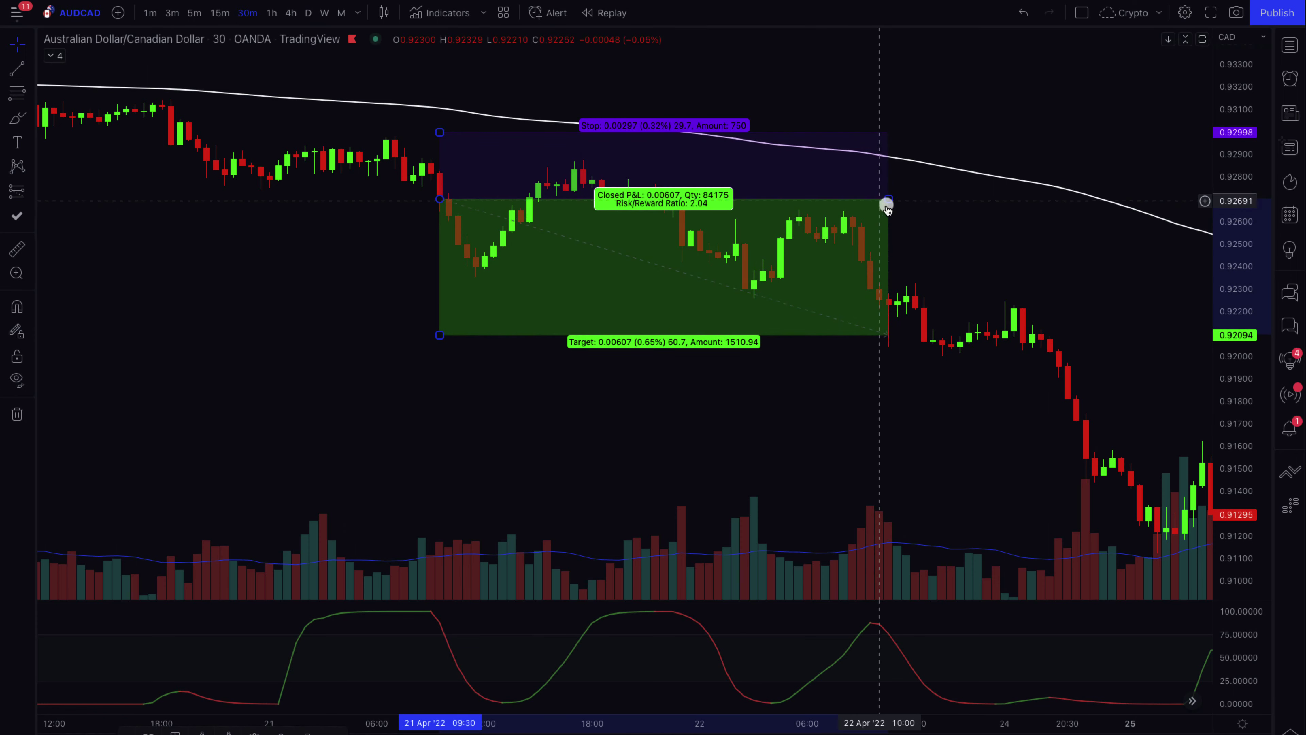
pyautogui.moveTo(886, 207); pyautogui.dragTo(563, 206)
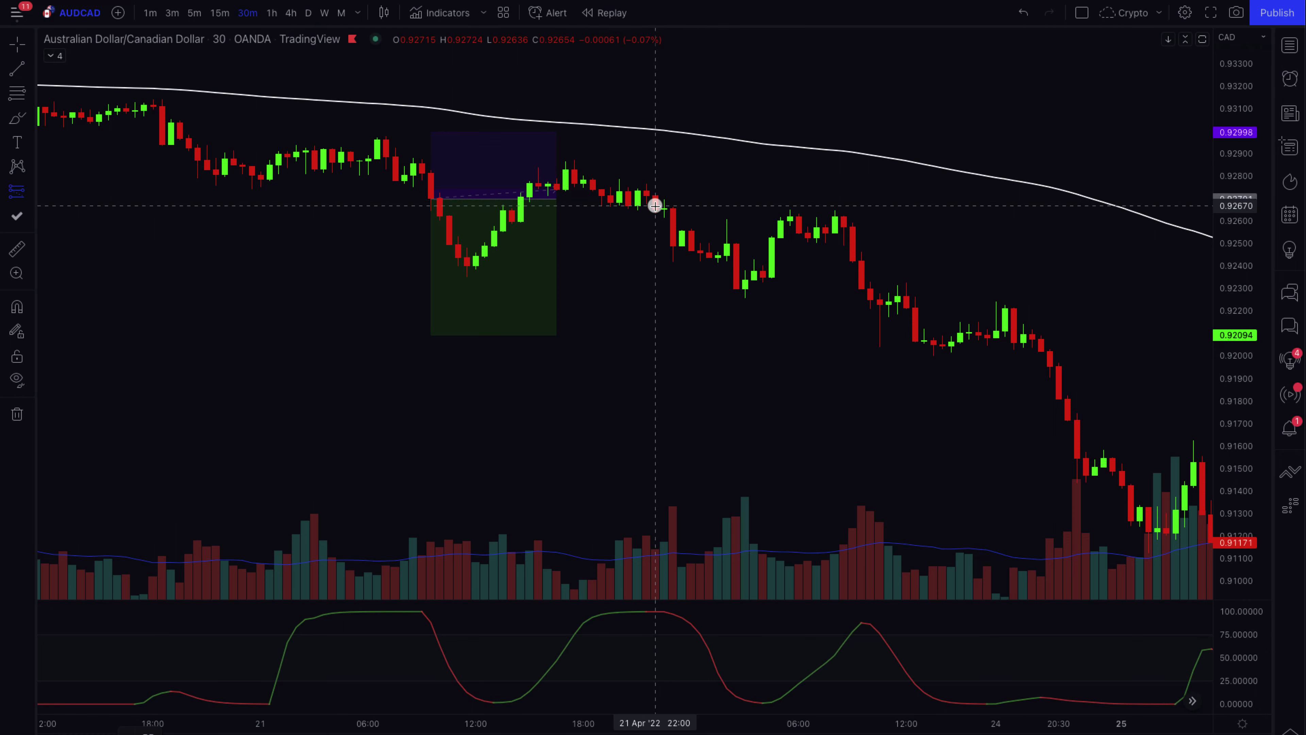
# Place a short on the 21 Apr 22:00 candle at 0.92648, stop 0.92948, target 0.92042
pyautogui.scroll(-1, 654, 210)
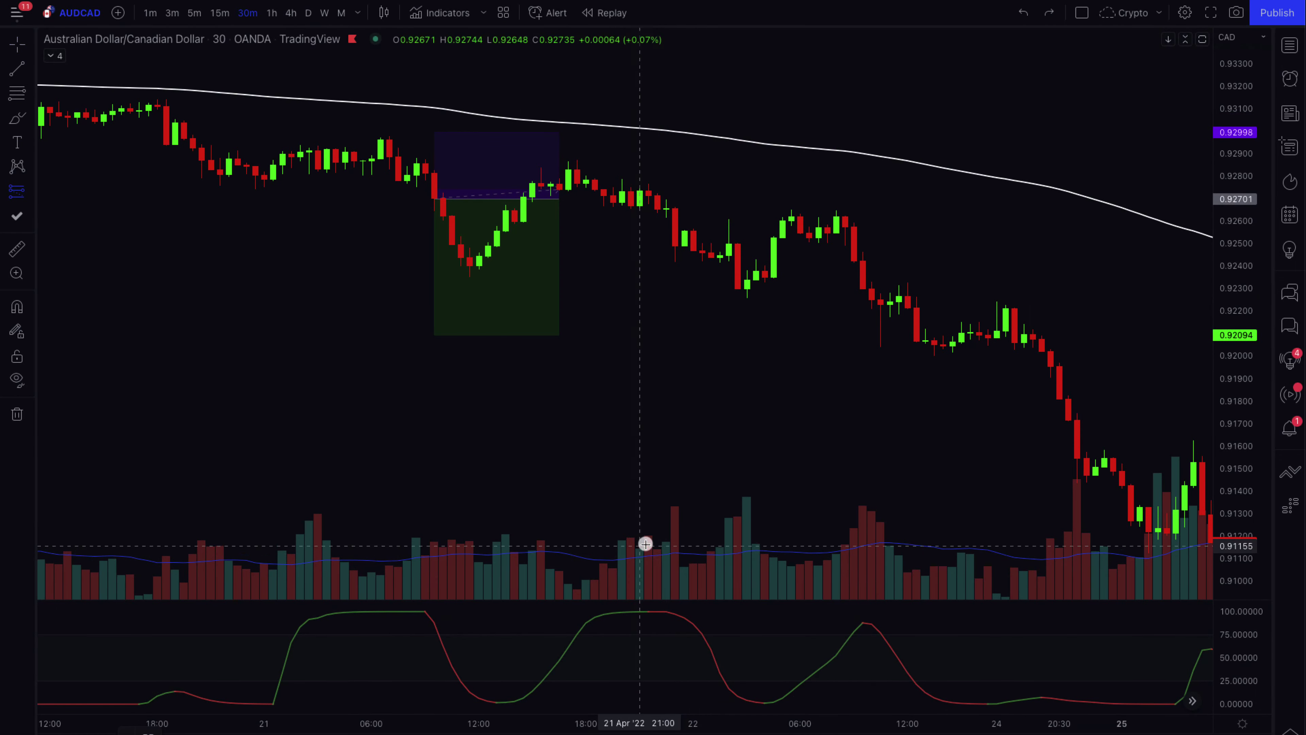
pyautogui.click(660, 210)
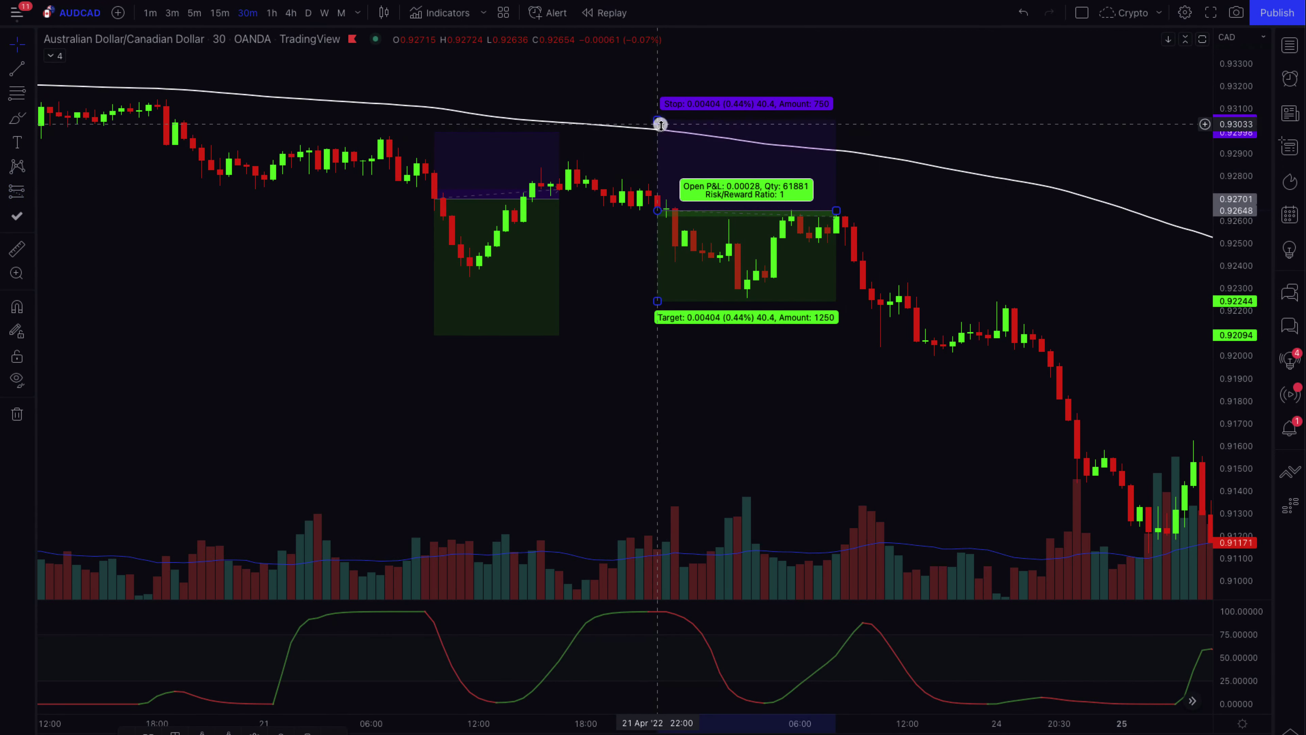
pyautogui.moveTo(660, 119)
pyautogui.mouseDown()
pyautogui.moveTo(653, 163)
pyautogui.moveTo(654, 144)
pyautogui.mouseUp()
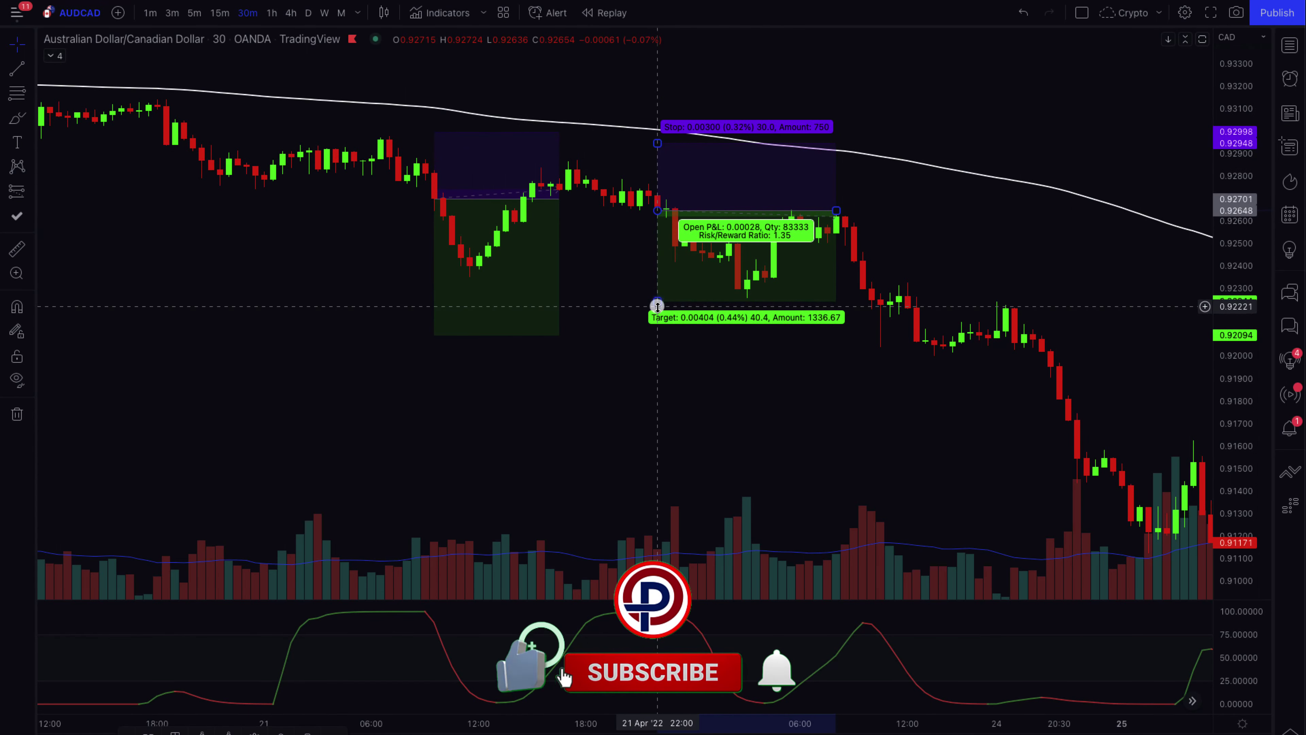
pyautogui.moveTo(657, 302); pyautogui.dragTo(657, 346)
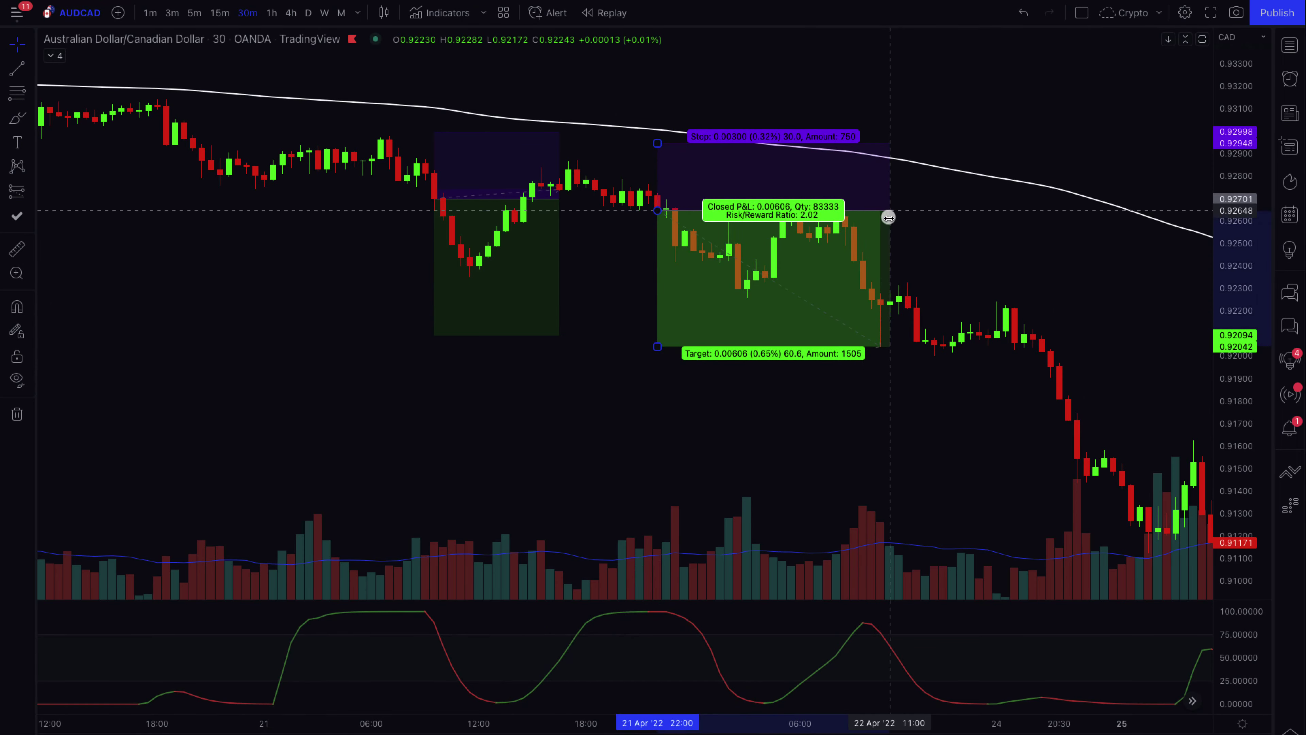